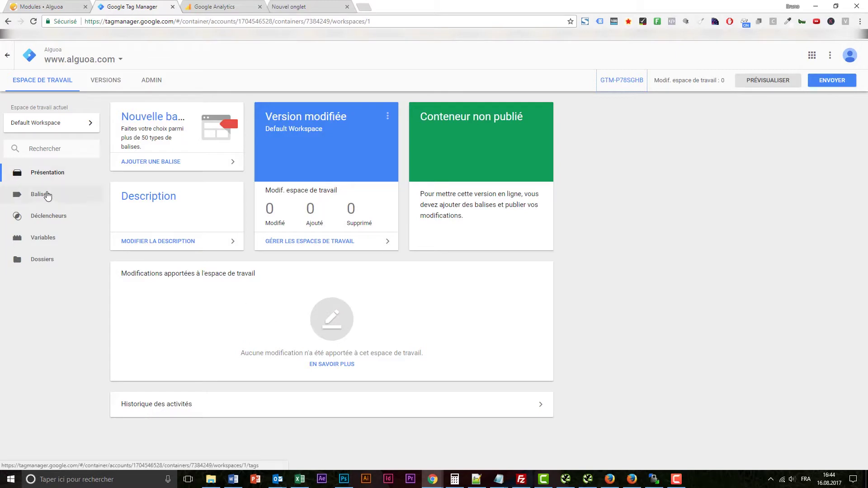
- Create a user-defined variable named "GA - id" with the variable type Paramètres Google Analytics
click(39, 239)
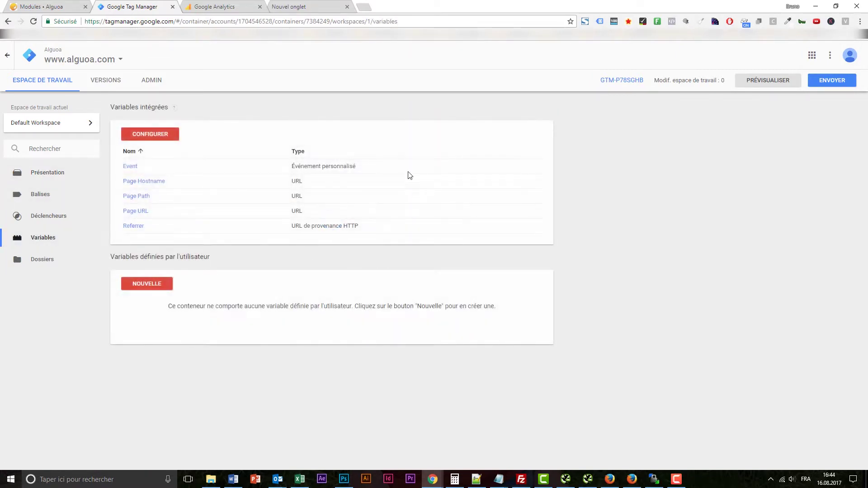
click(157, 289)
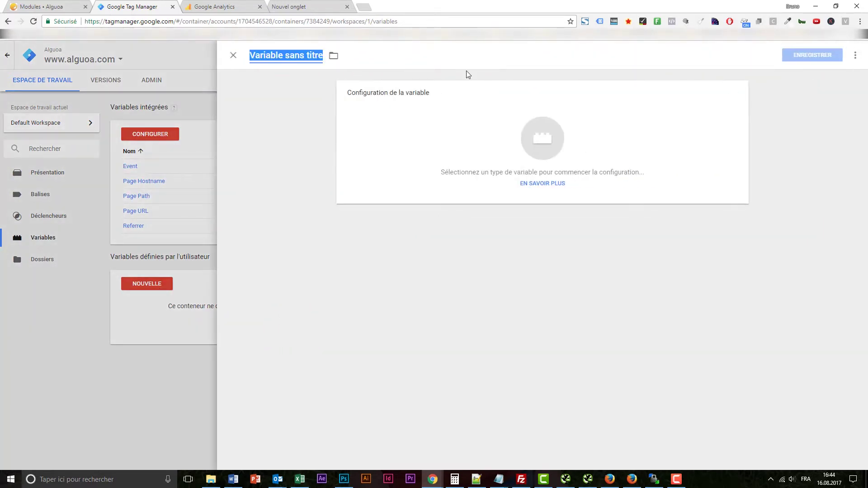
text(GA)
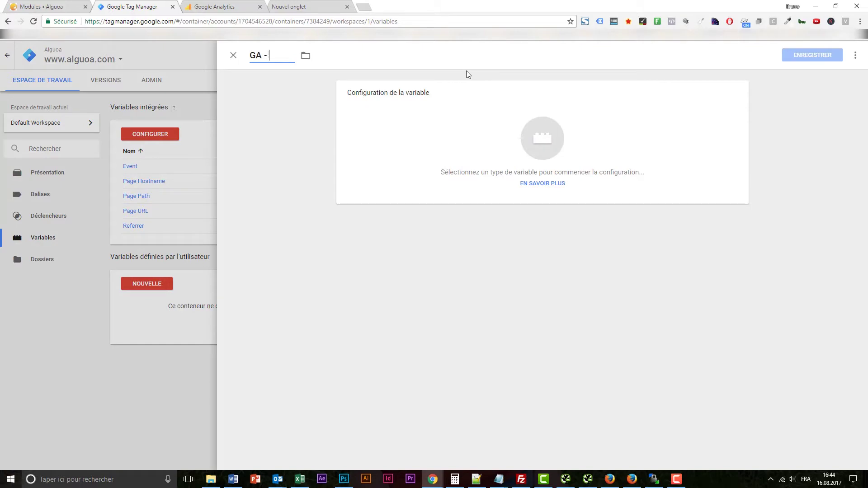
text( - id)
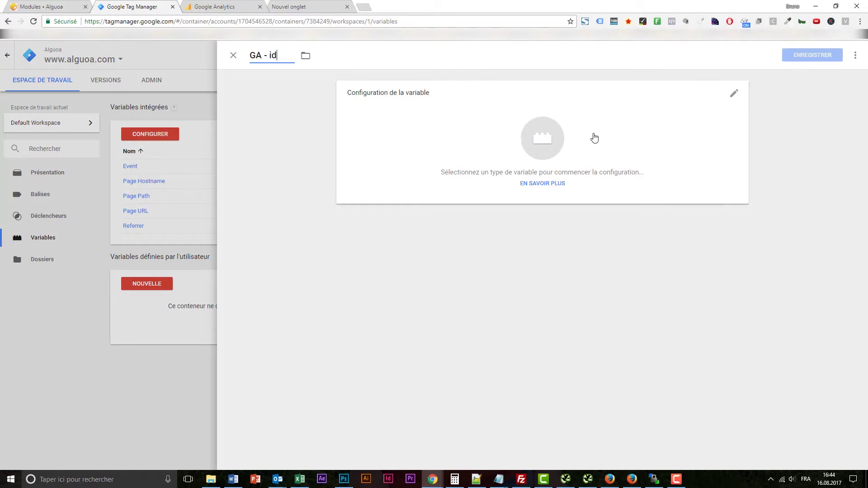
click(526, 159)
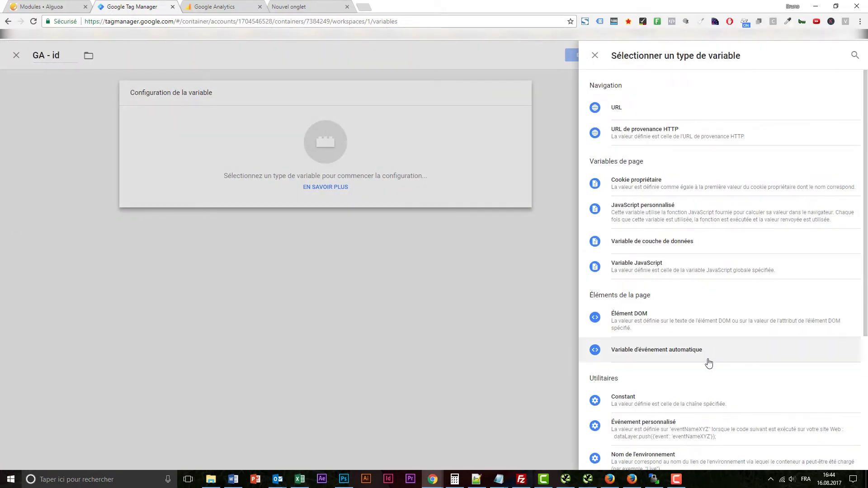
scroll(709, 364, down, 1)
scroll(712, 366, down, 3)
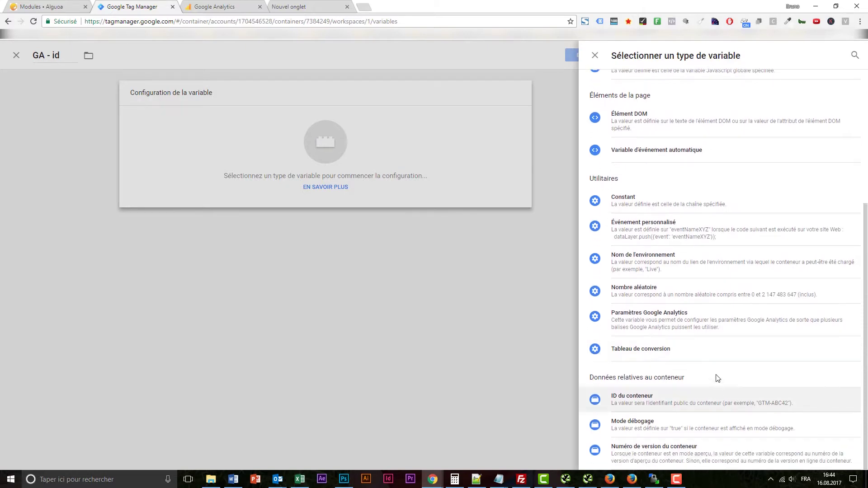
click(719, 321)
- Copy the ALGUOA property's tracking ID from Google Analytics into the ID de suivi field of the Tag Manager variable
click(382, 163)
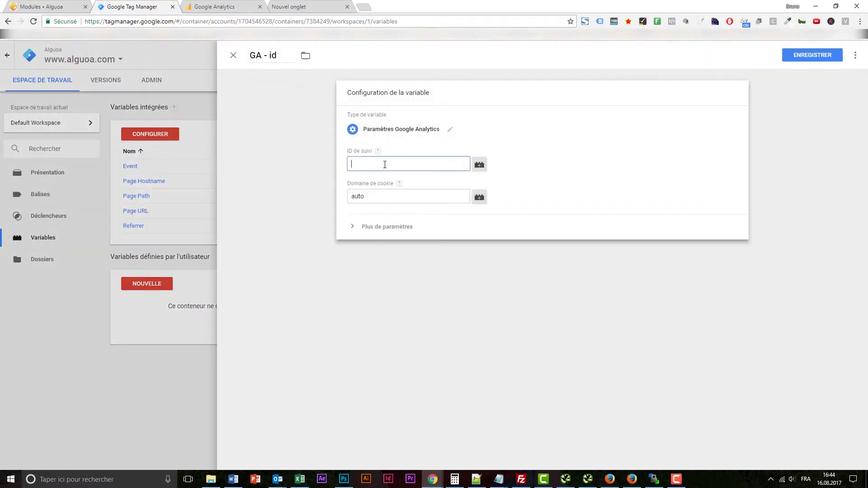
click(240, 8)
click(477, 168)
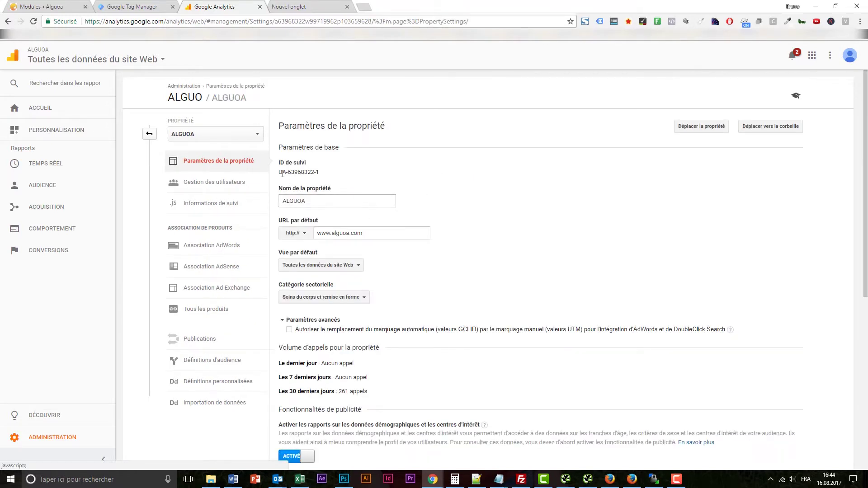
mouse_move(277, 172)
mouse_down()
mouse_move(323, 173)
mouse_move(280, 171)
mouse_up()
key(ctrl+c)
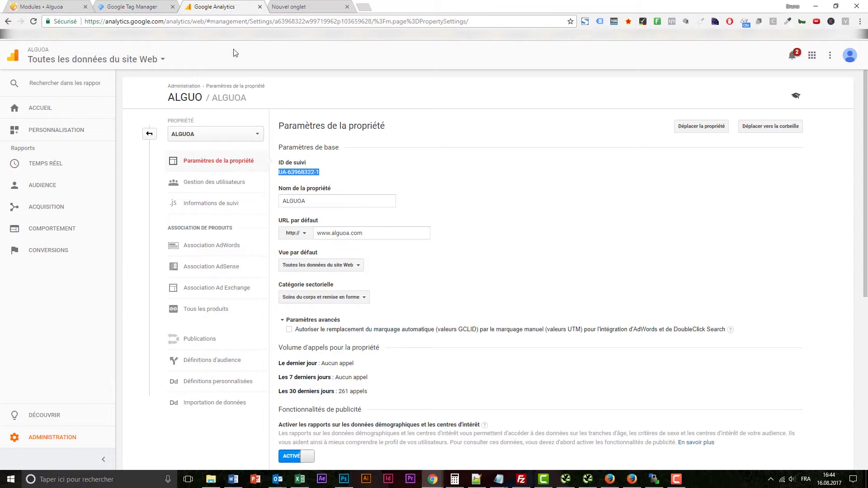
click(134, 6)
key(ctrl+v)
- Enable enhanced e-commerce features with the data layer option for the GA - id variable and save it
click(394, 227)
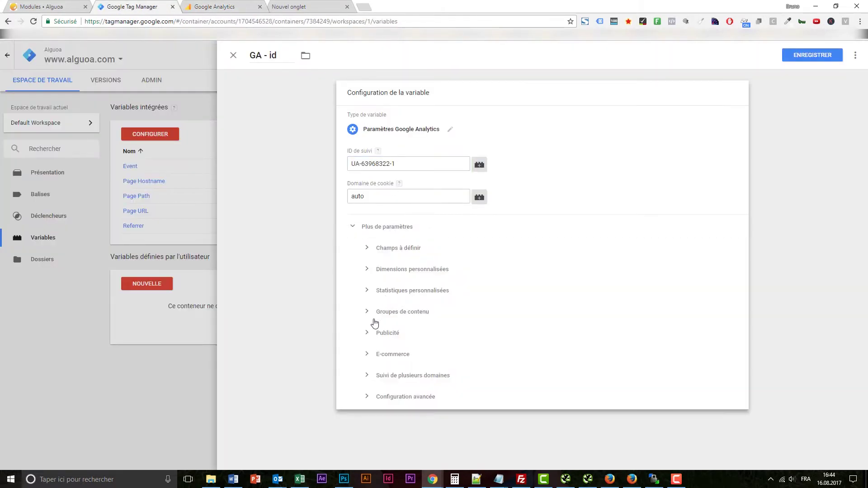
click(369, 354)
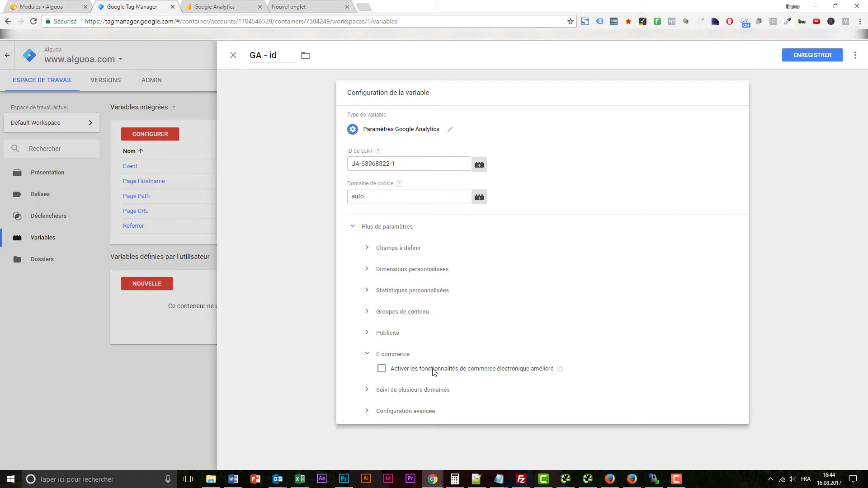
click(382, 369)
click(401, 368)
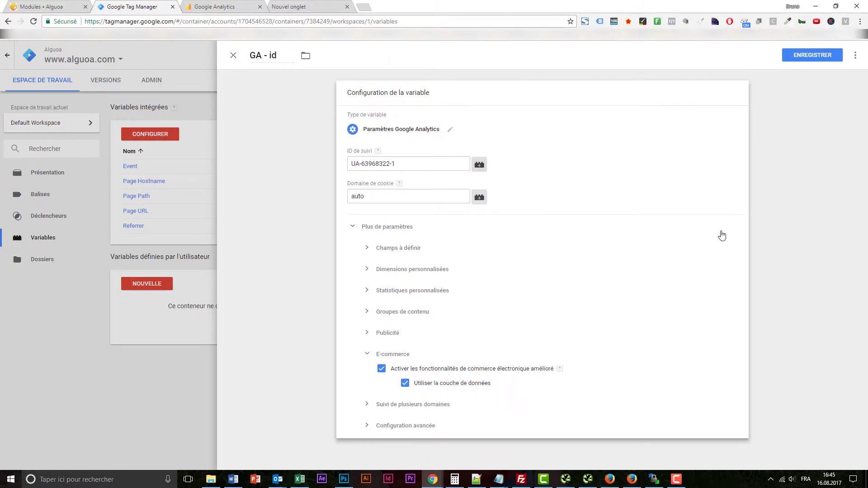
click(821, 58)
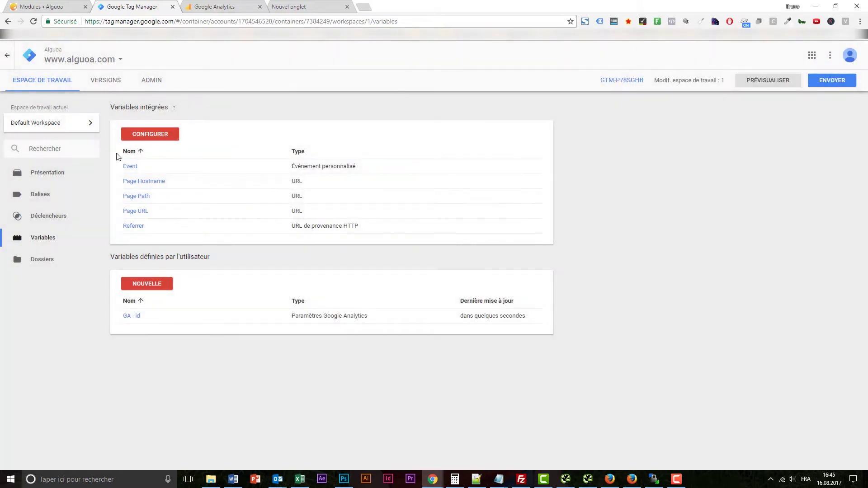
- Create a tag named "GA - Suivi de base" with the tag type Universal Analytics
click(38, 196)
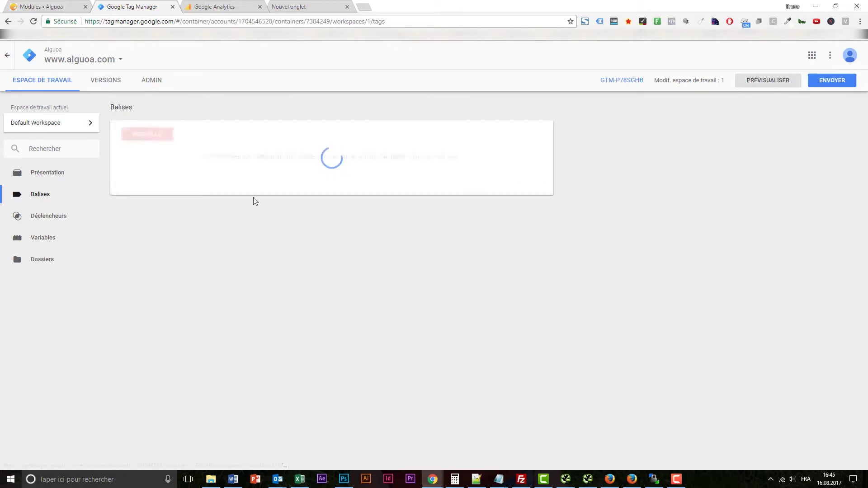
click(160, 142)
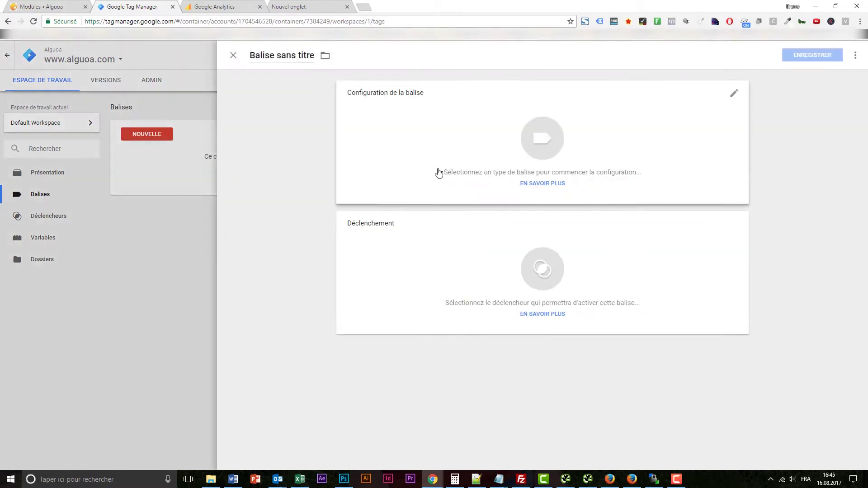
text(GA -)
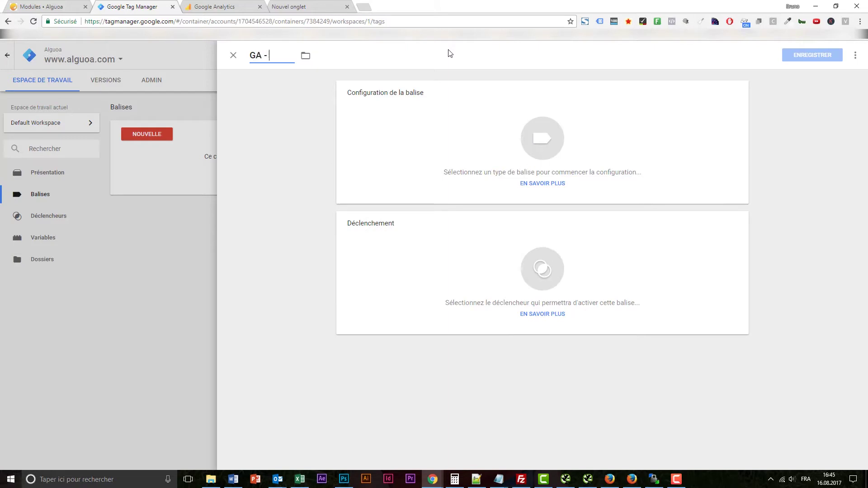
text( Suivi de base)
click(487, 145)
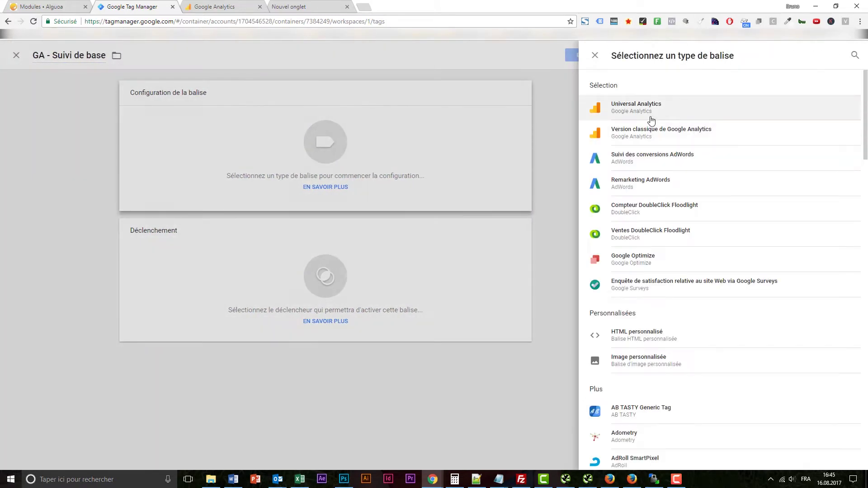
click(662, 111)
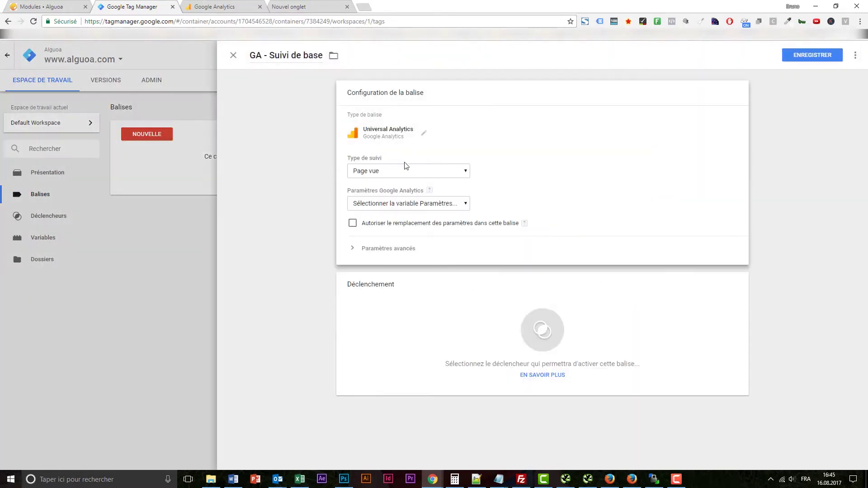
- Assign the {{GA - id}} settings variable and the All Pages trigger to the GA - Suivi de base tag, and save it
click(452, 205)
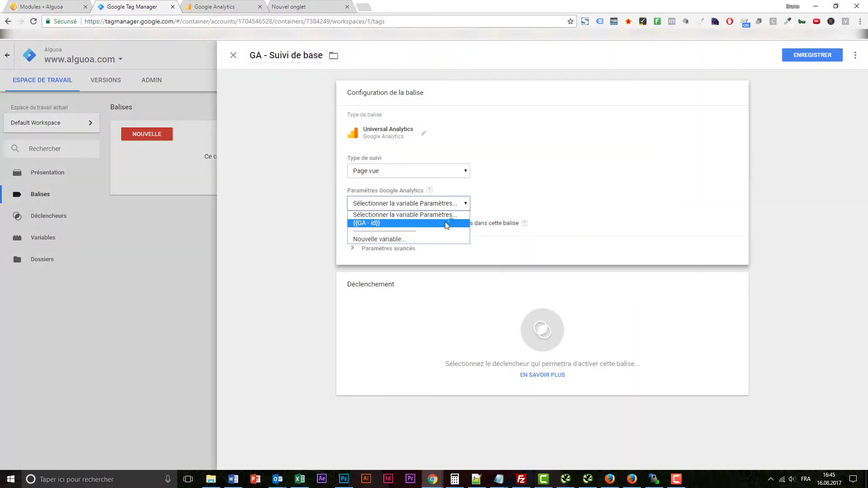
click(394, 224)
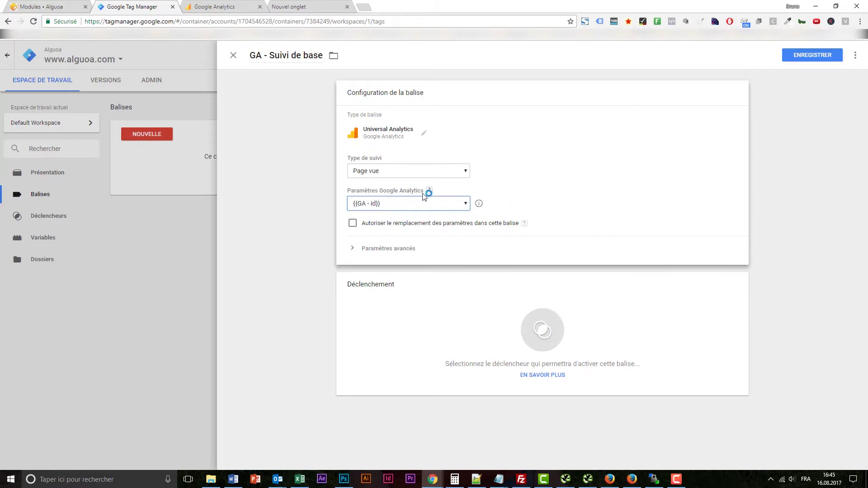
click(396, 273)
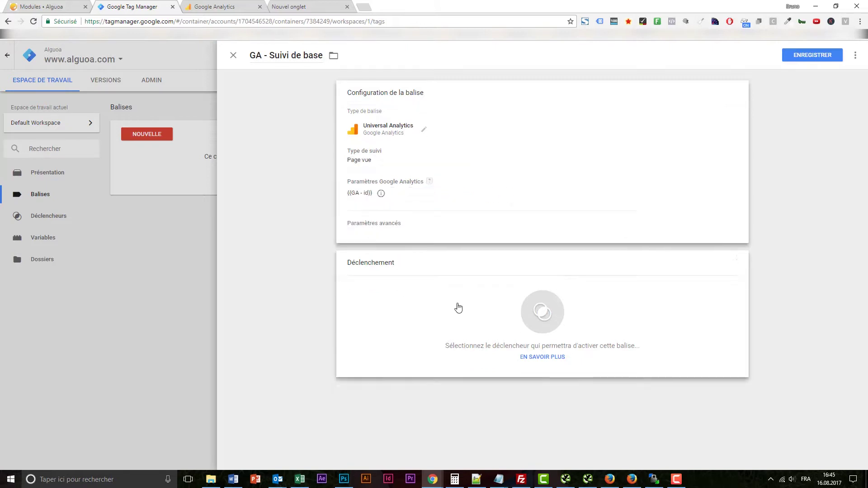
click(542, 100)
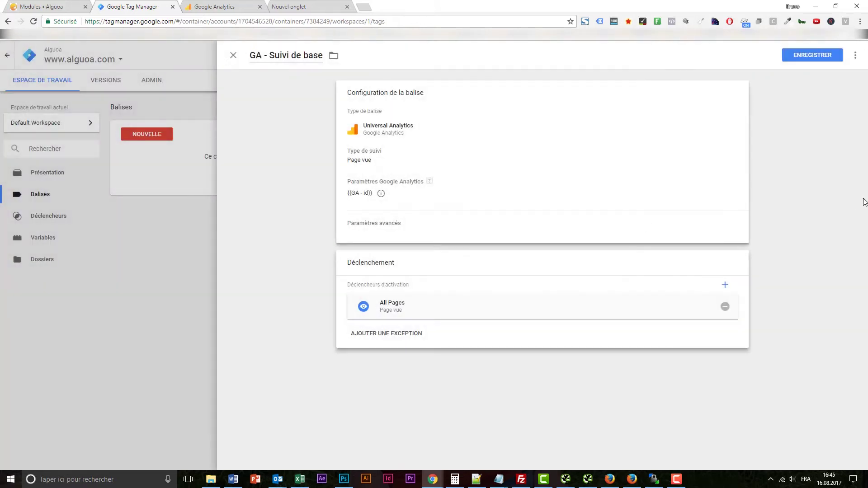
click(827, 53)
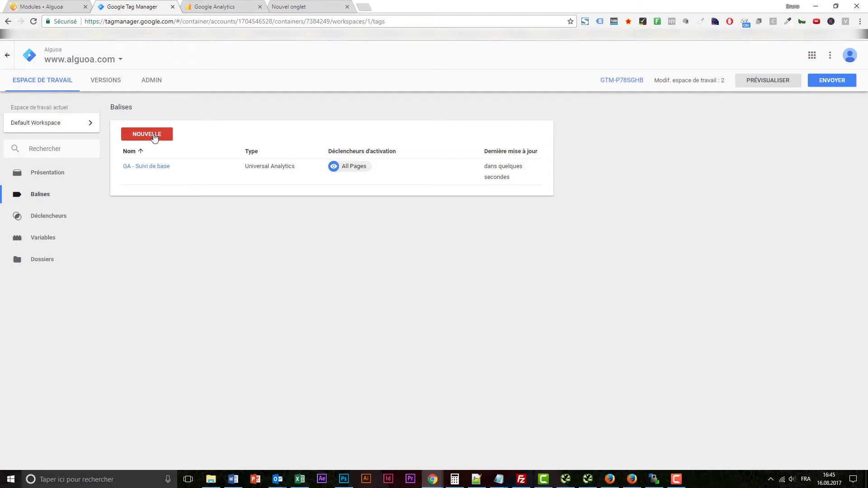
- Create a second Universal Analytics tag named "GA - Event - Ajout au panier"
click(154, 135)
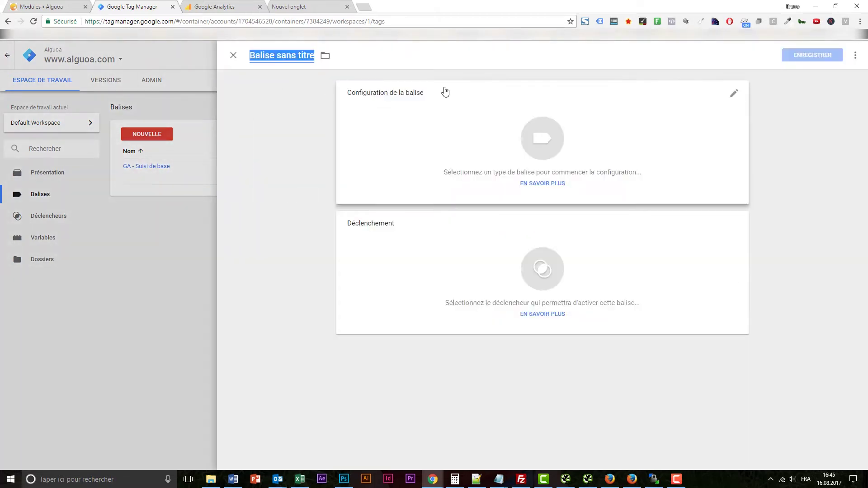
text(GA - Eve)
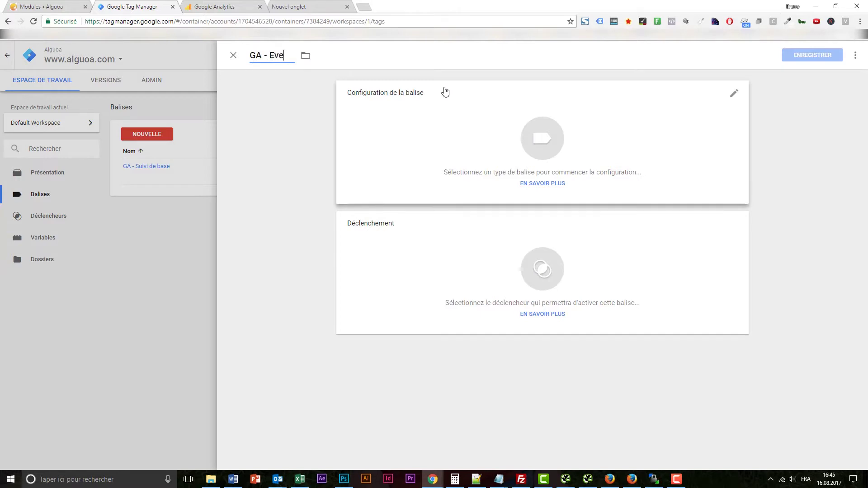
text(nt - Ajout au panier)
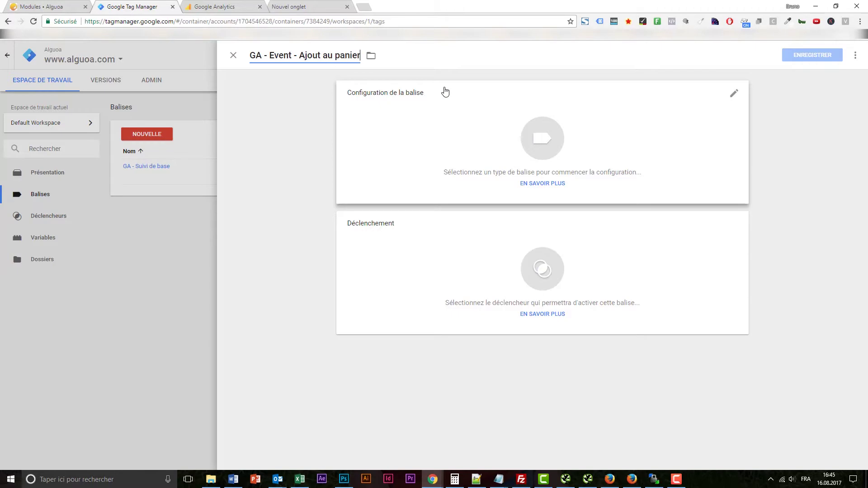
click(480, 141)
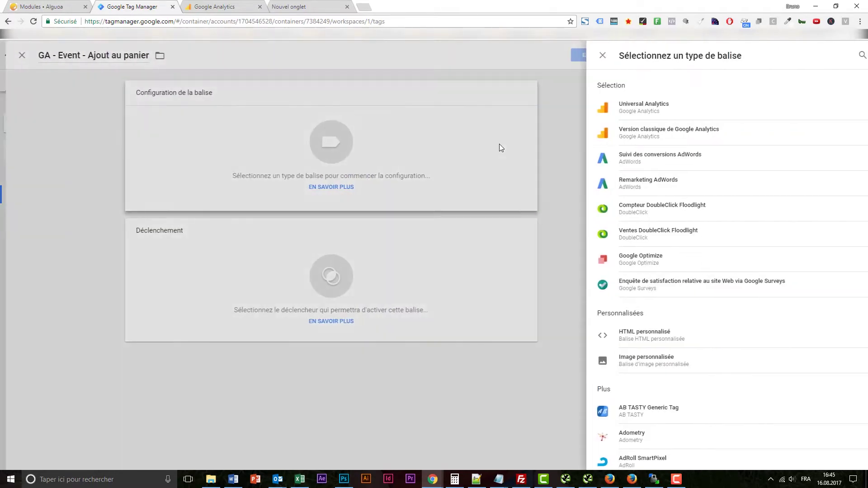
click(673, 113)
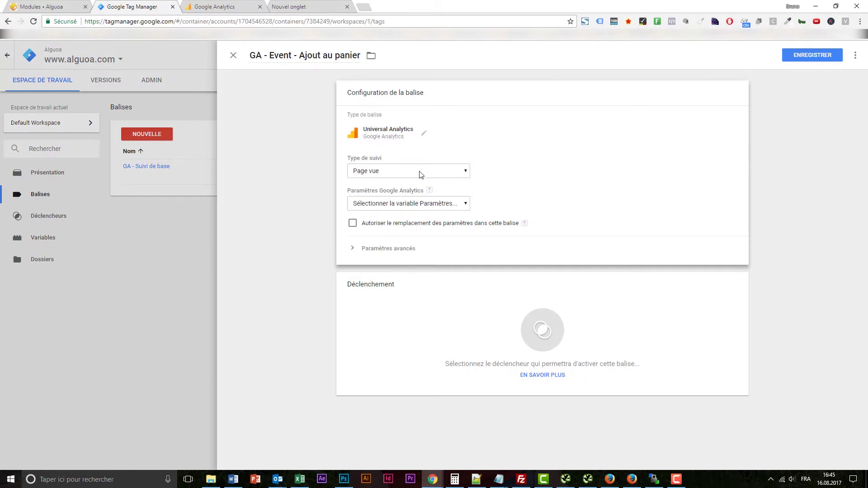
- Set the tag's tracking type to Événement with category "Ecommerce", action "Ajout Panier" and the settings variable {{GA - id}}
click(420, 175)
click(404, 189)
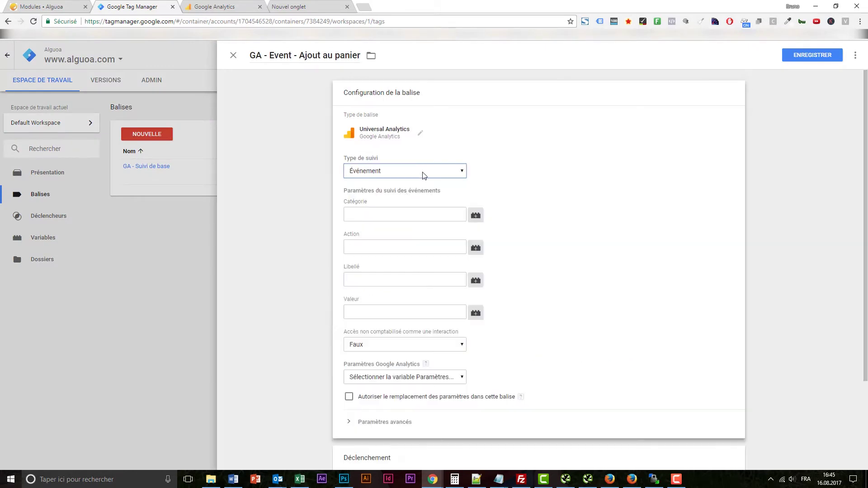
click(397, 214)
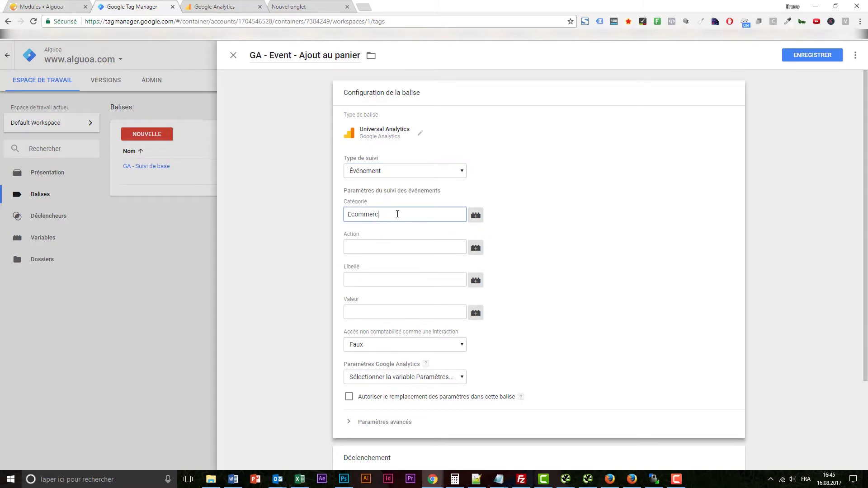
click(397, 246)
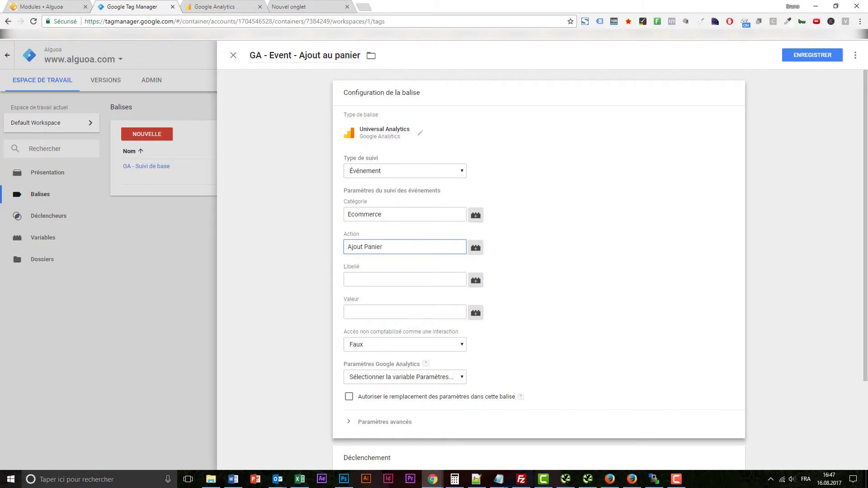
click(758, 428)
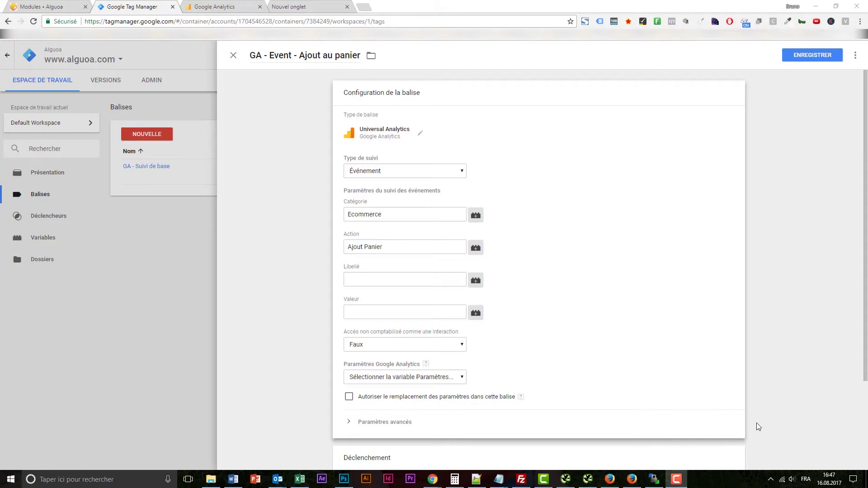
click(413, 378)
click(395, 400)
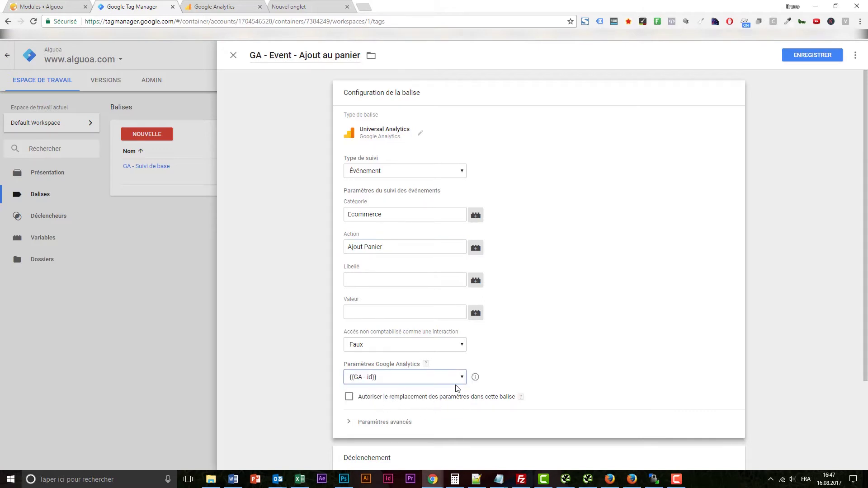
- Add a trigger named "addToCart" to the GA - Event - Ajout au panier tag, with the type Événement personnalisé
scroll(457, 388, down, 4)
click(546, 380)
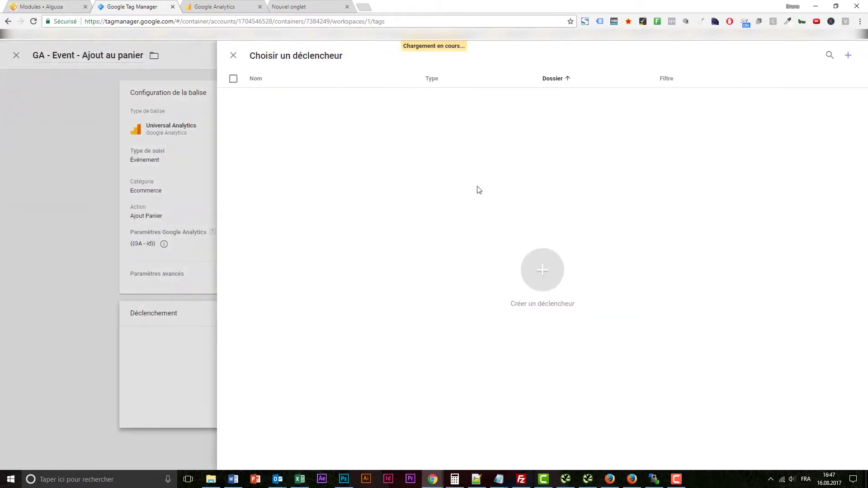
click(848, 56)
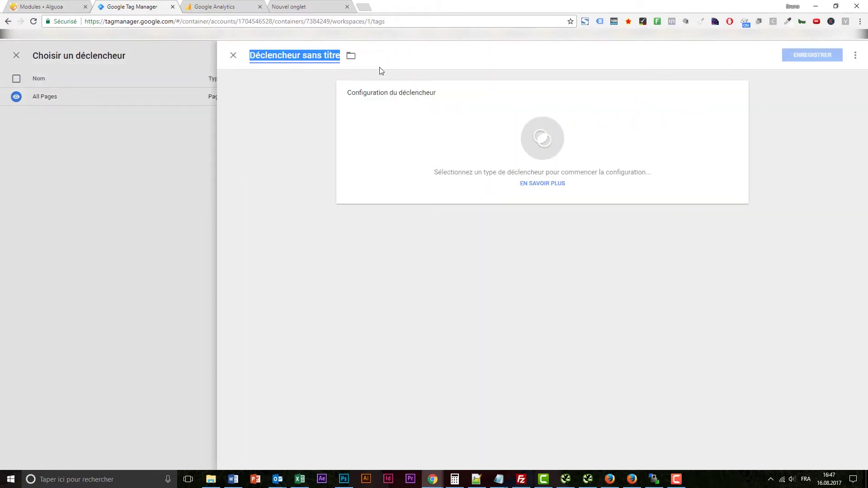
text(addToCart)
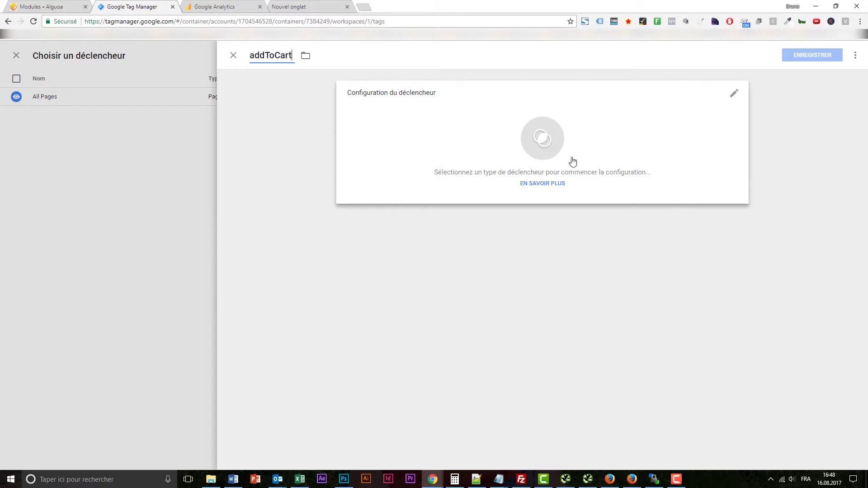
click(614, 164)
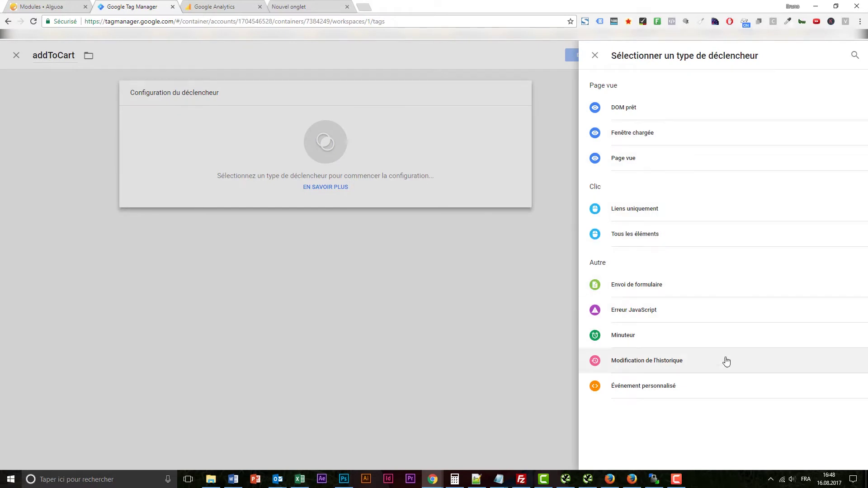
click(723, 385)
- Set the trigger's event name to "addToCart", then save both the trigger and the GA - Event - Ajout au panier tag
click(412, 158)
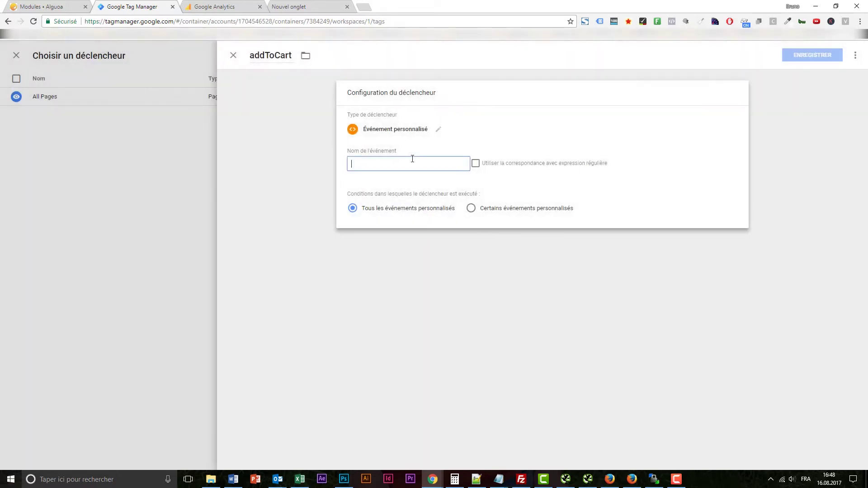
text(addToCart)
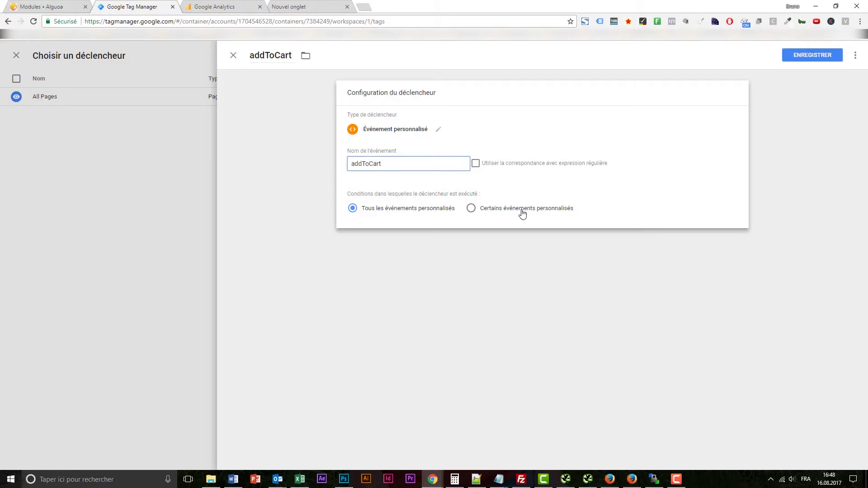
click(538, 198)
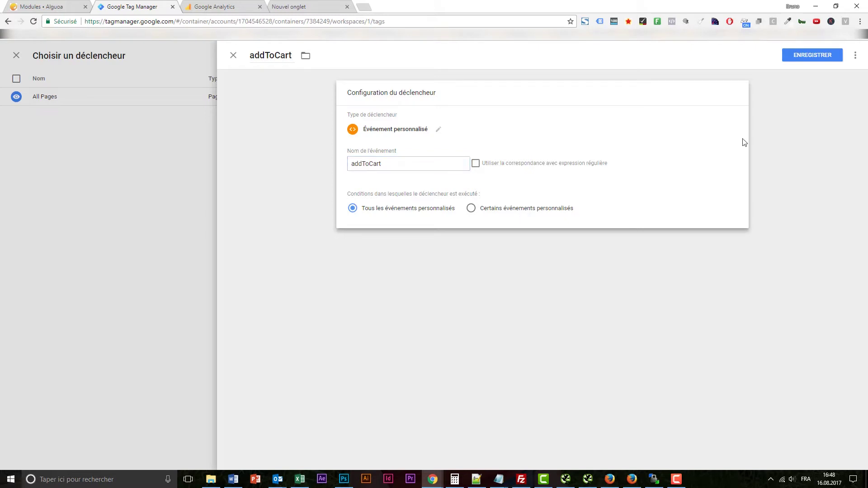
click(816, 57)
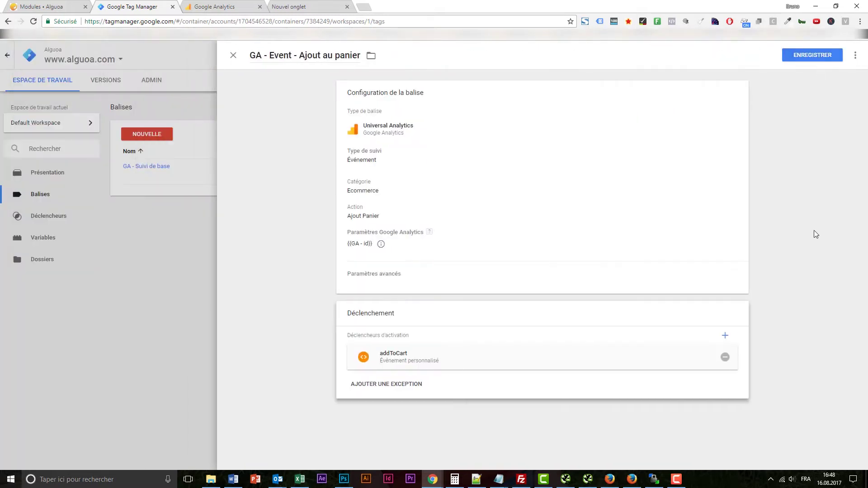
click(815, 58)
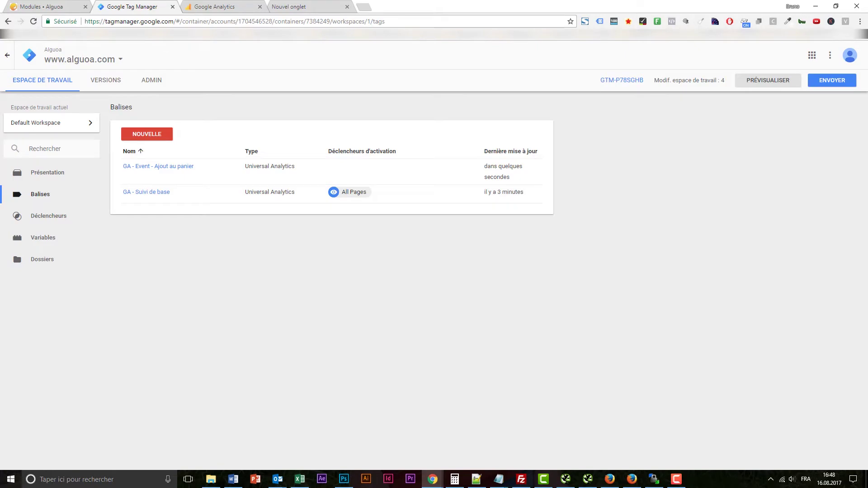
- Add the Centifolia Gel Douche Agrumes to the cart on the Alguoa shop page and inspect dataLayer in the browser console
click(300, 6)
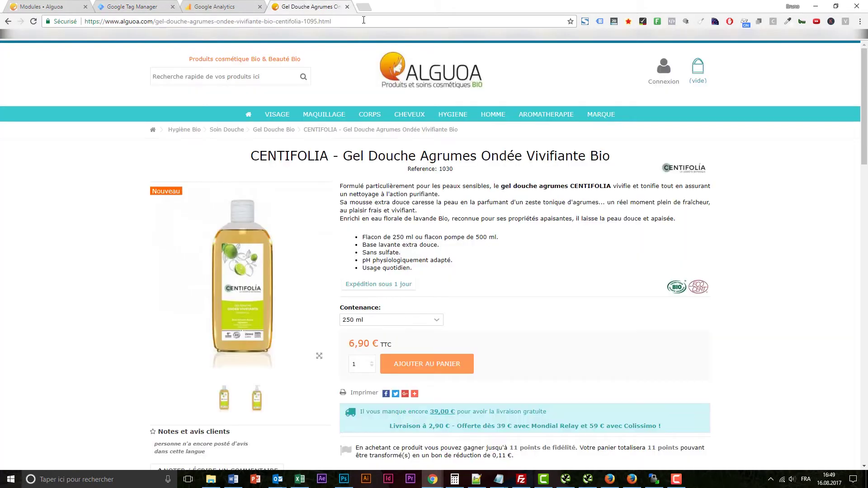
click(433, 368)
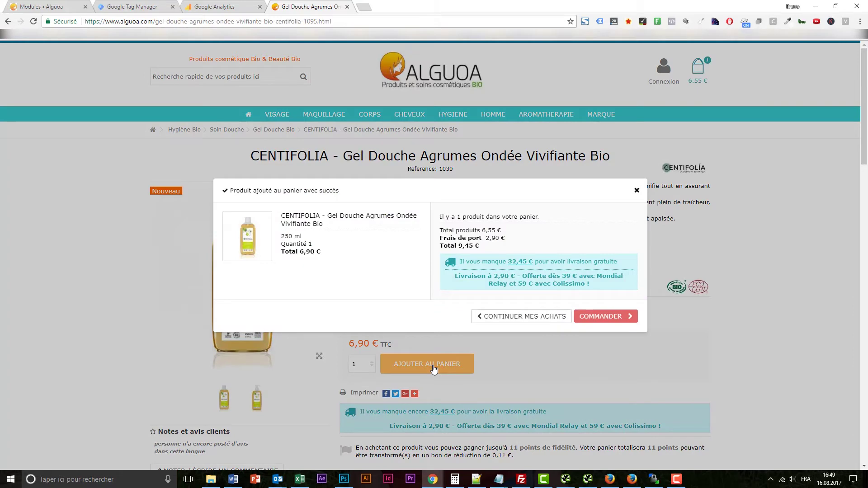
key(ctrl+shift+j)
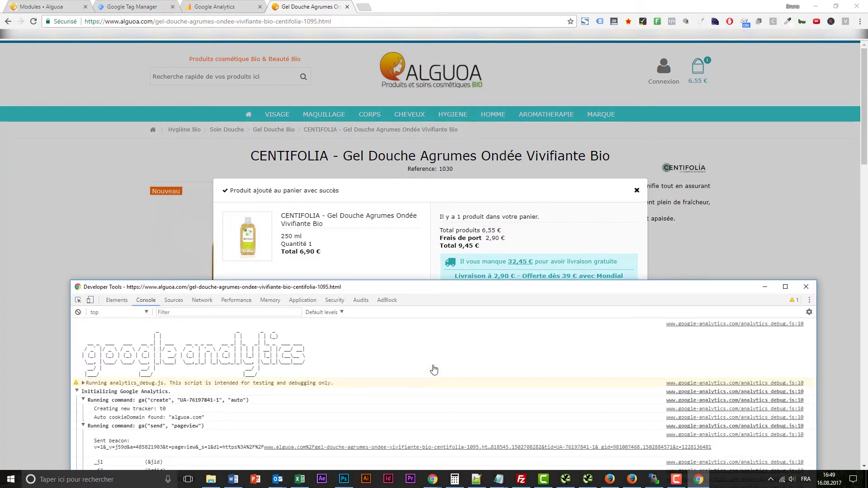
drag(389, 287, 343, 109)
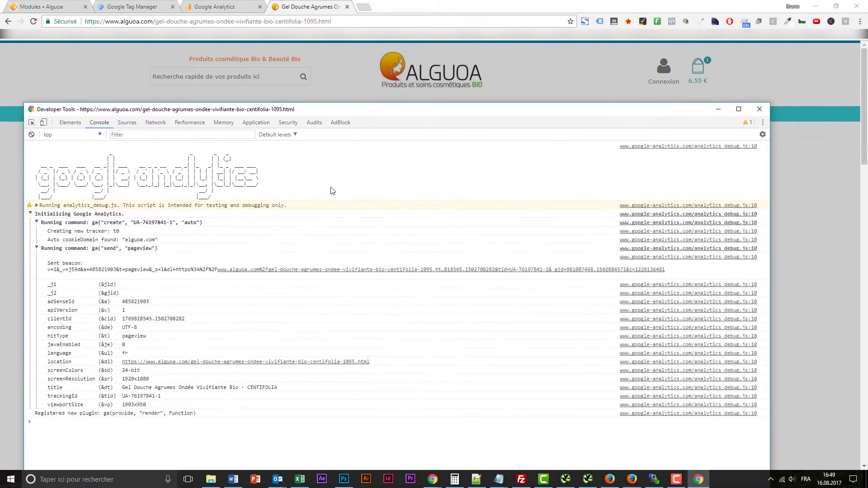
text(dataLayer)
click(37, 430)
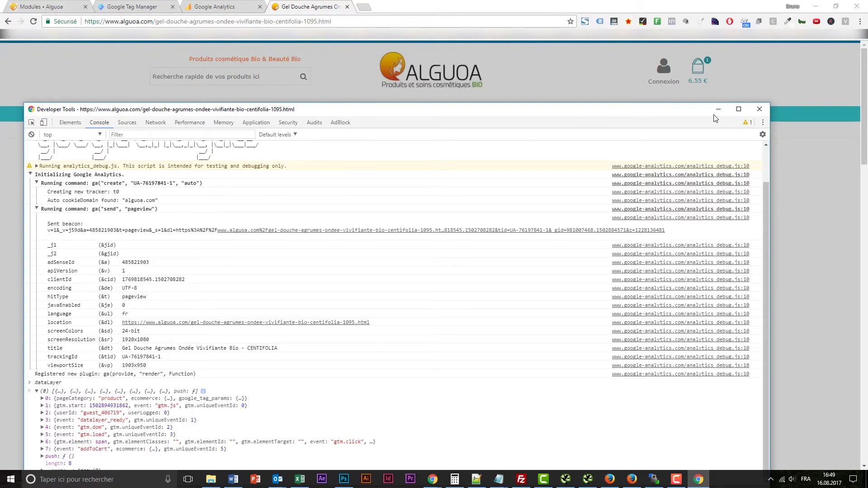
click(760, 109)
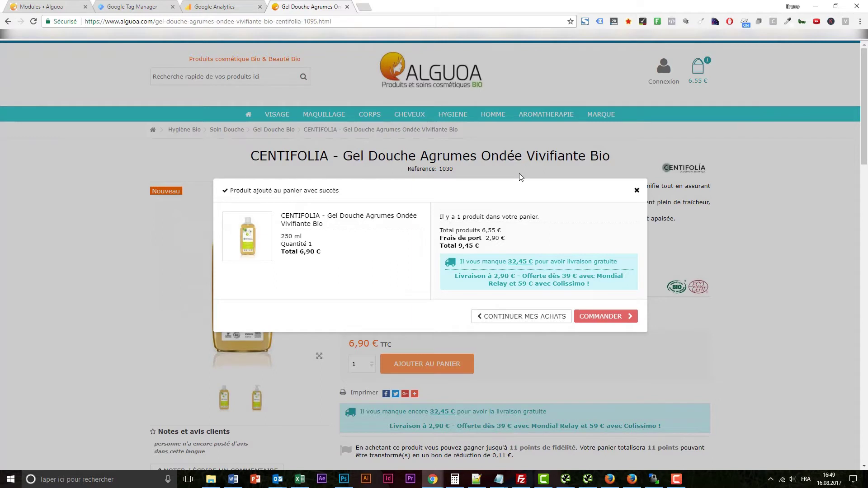
- Back in Google Tag Manager, create a Universal Analytics tag named "GA - Event - Suppression du panier"
click(131, 6)
click(144, 136)
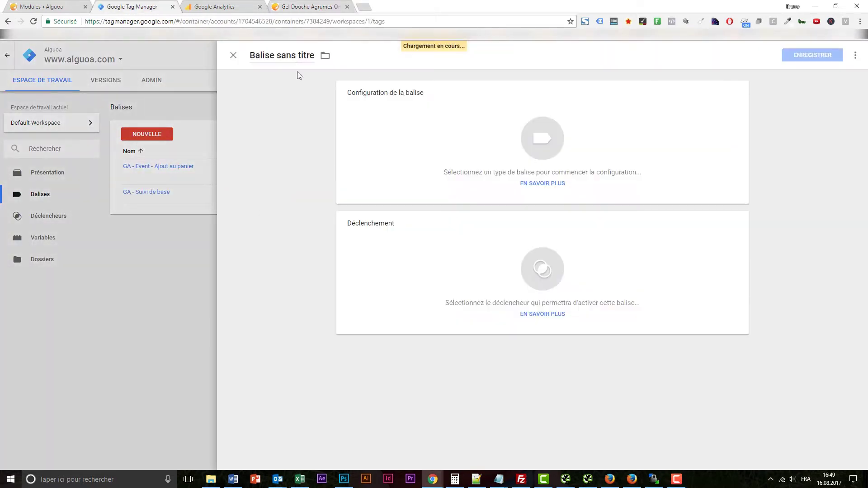
click(301, 57)
text(GA)
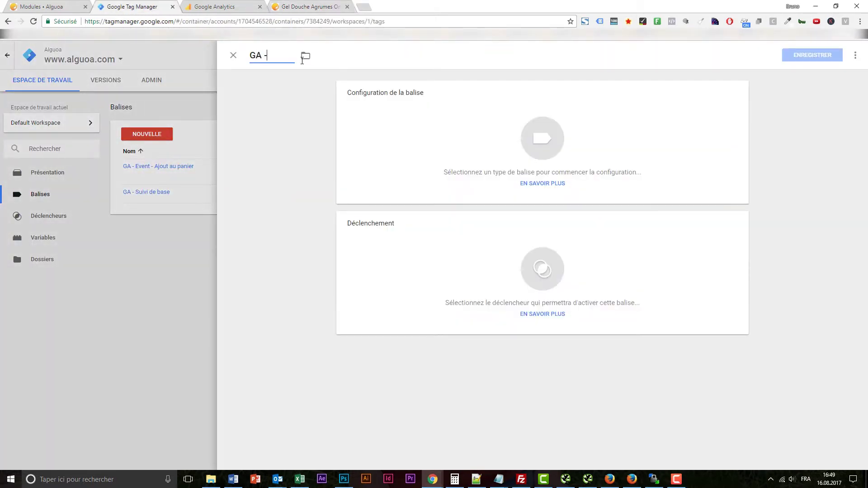
text( - Event - S)
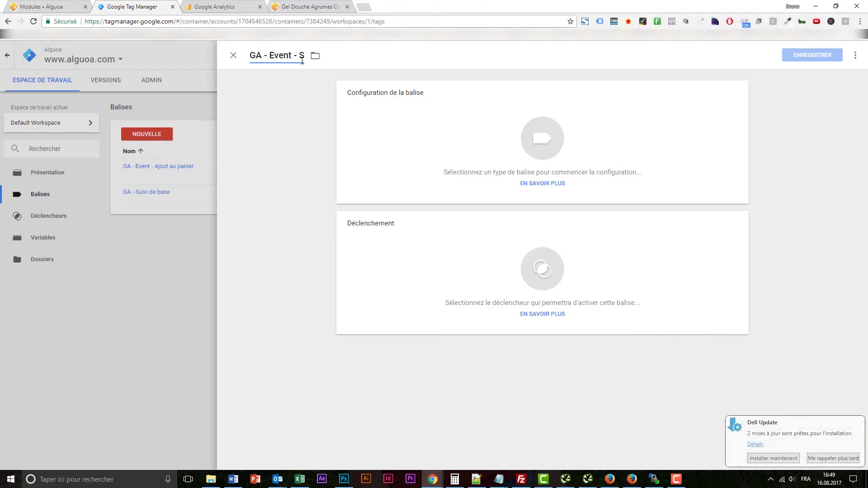
text(uppression)
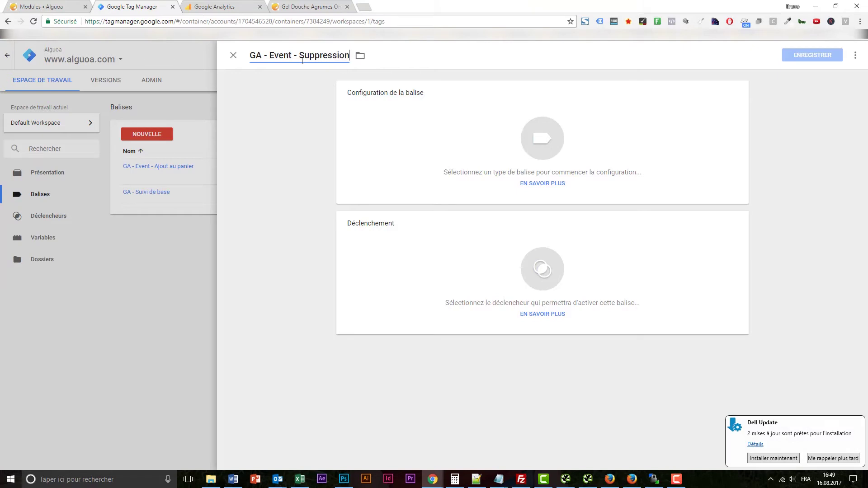
text( du panier)
click(440, 137)
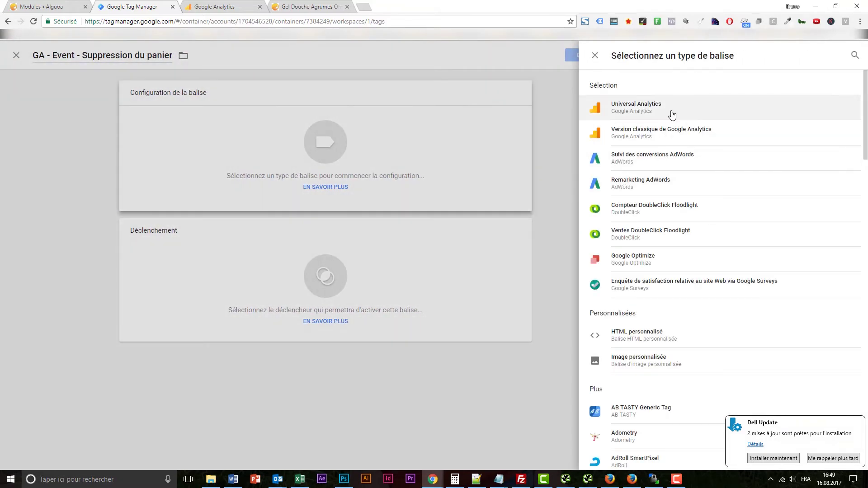
click(672, 110)
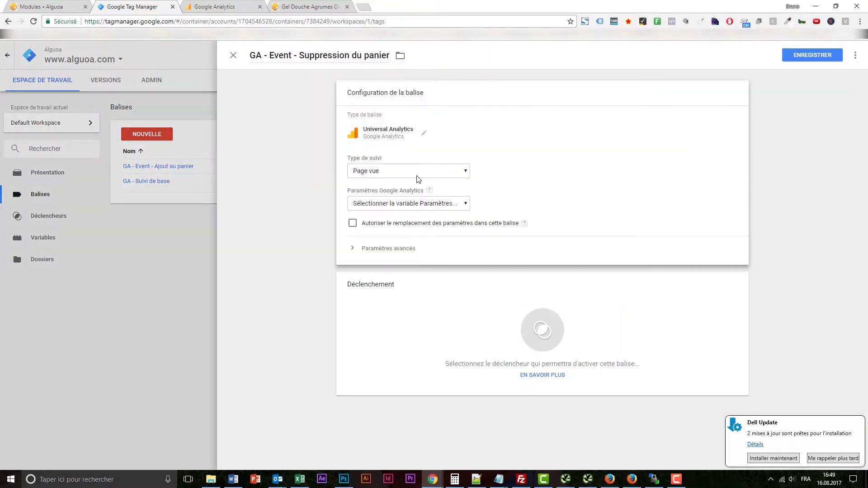
- Set the tag's tracking type to Événement with category "Ecommerce", action "Suppression du panier" and the settings variable {{GA - id}}
click(418, 174)
click(423, 186)
click(452, 215)
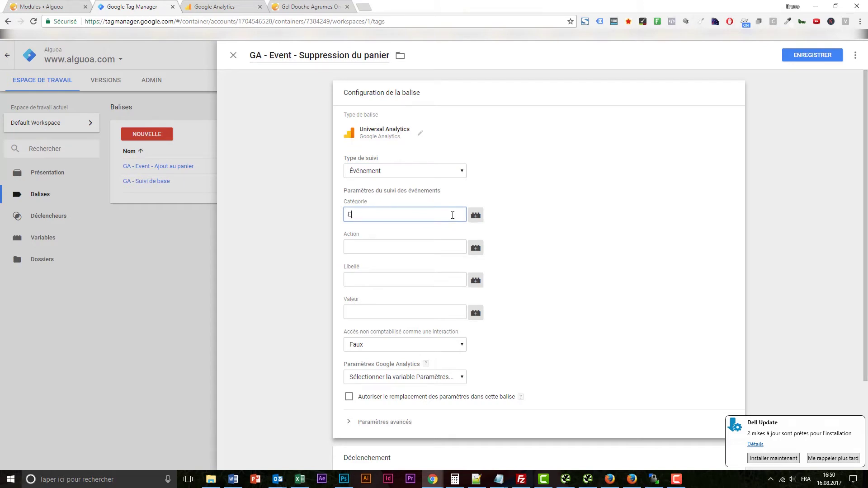
text(Ecommerce)
click(395, 250)
text(Suppress)
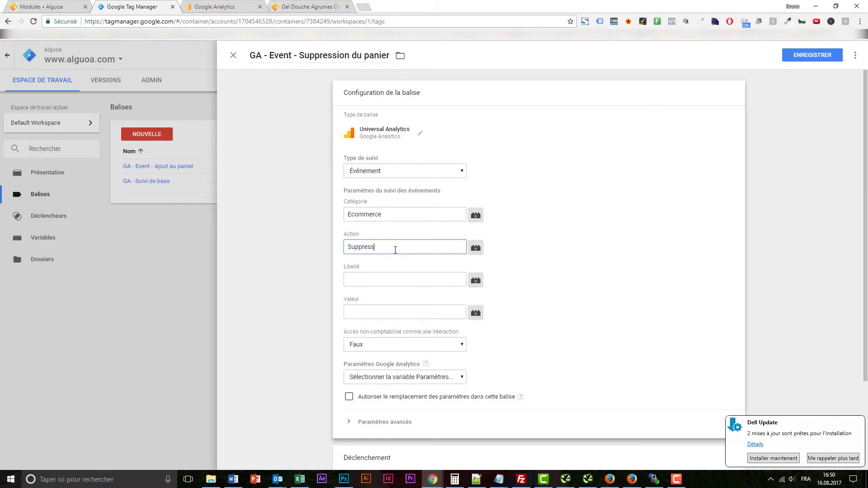
text(ion du panier)
click(437, 379)
click(410, 396)
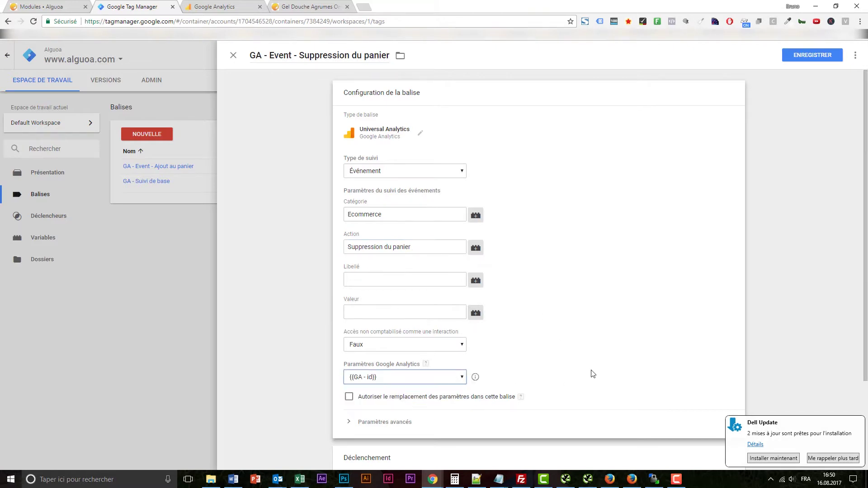
- Add a trigger named "removeFromCart" to the GA - Event - Suppression du panier tag, with the type Événement personnalisé
scroll(592, 366, down, 1)
scroll(592, 363, down, 2)
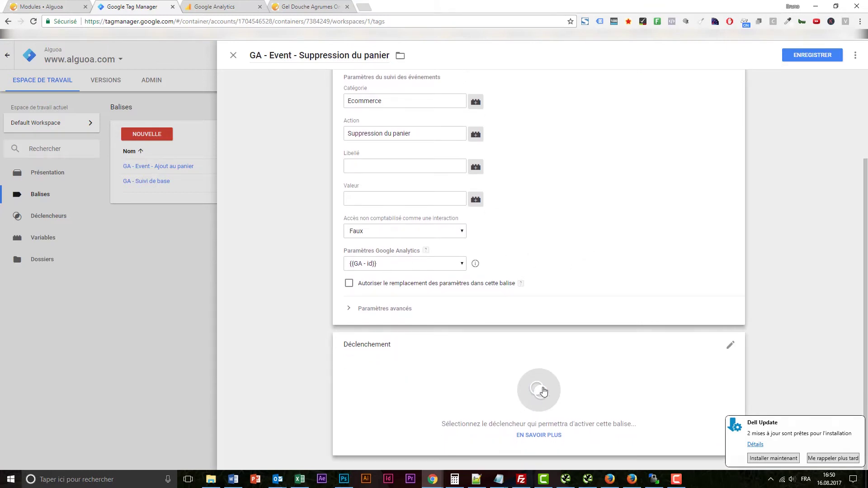
click(634, 402)
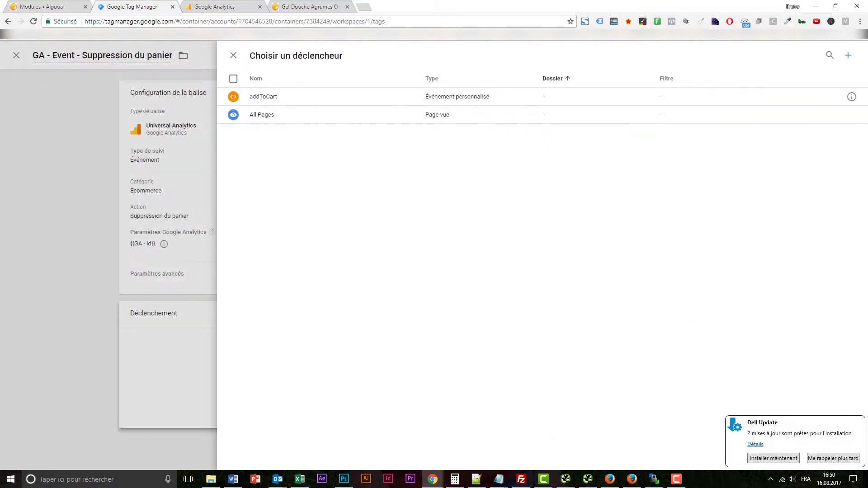
click(847, 56)
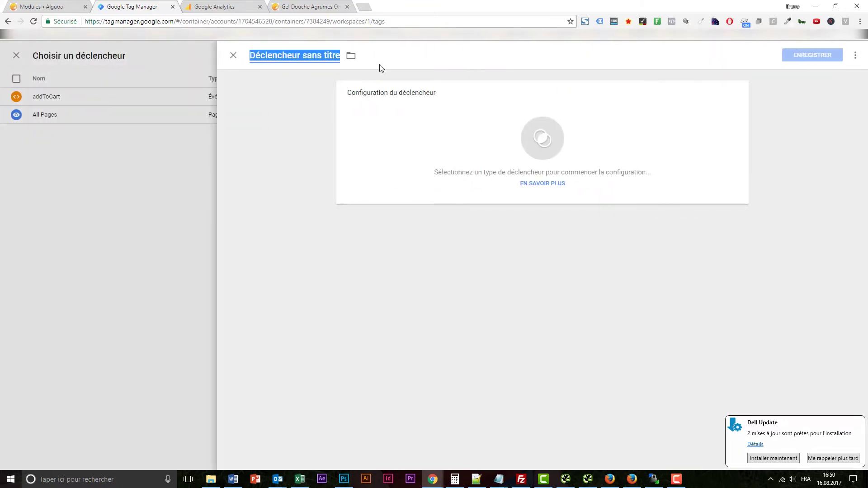
text(removeFro)
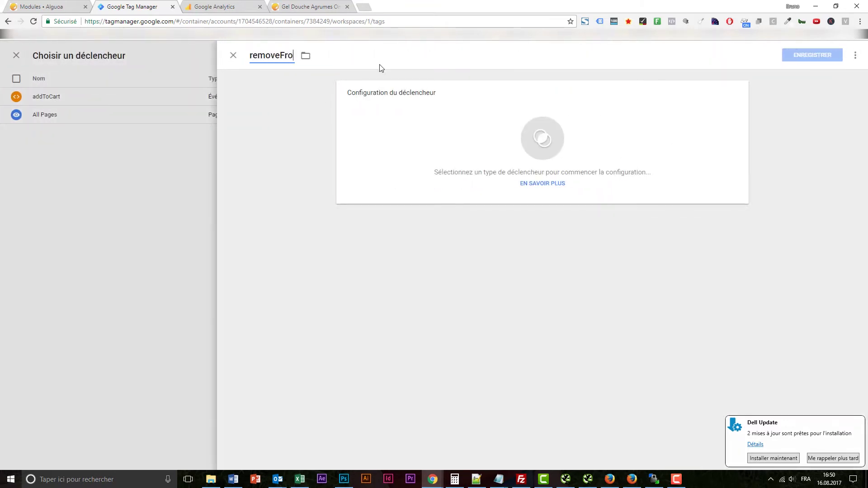
text(mCart)
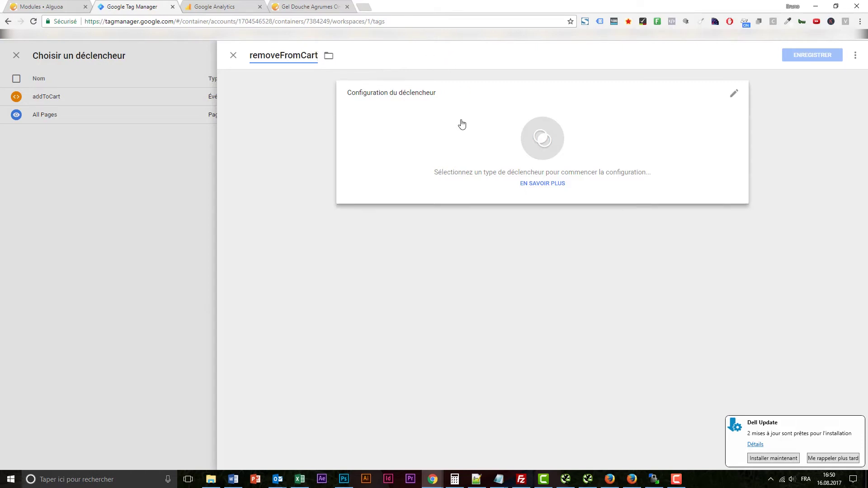
click(462, 124)
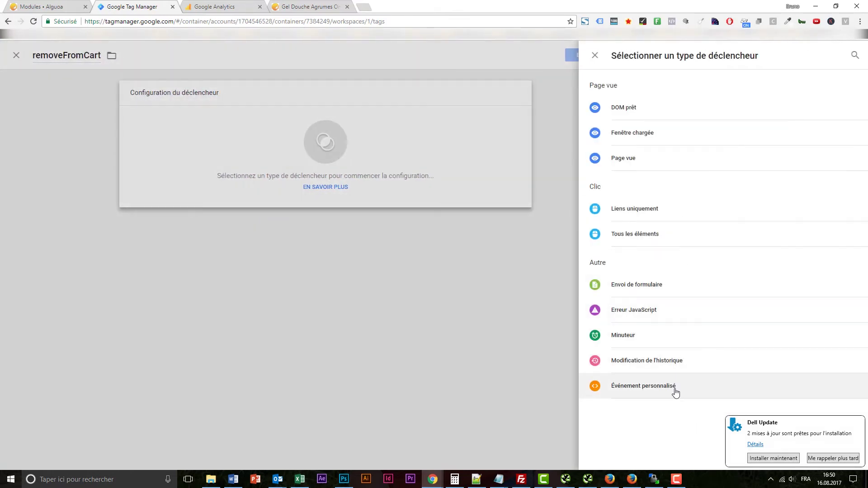
click(675, 393)
- Set the trigger's event name to "removeFromCart", then save both the trigger and the GA - Event - Suppression du panier tag
text(rem)
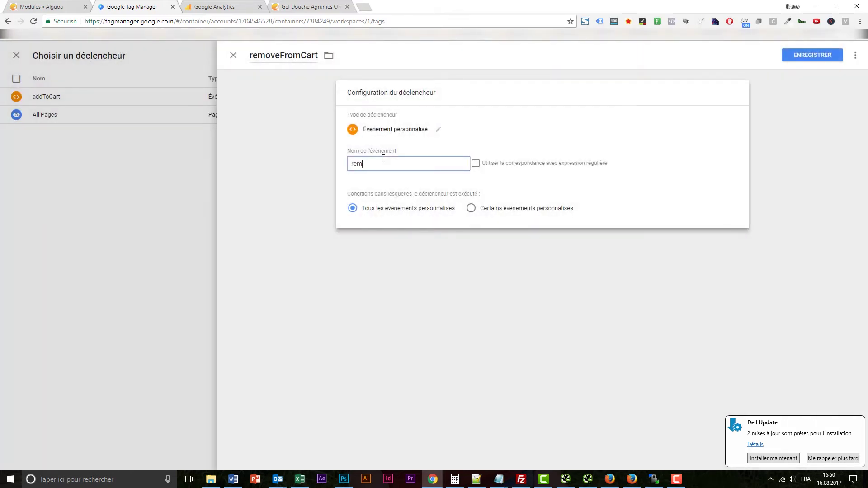
text(oveFromCart)
click(824, 60)
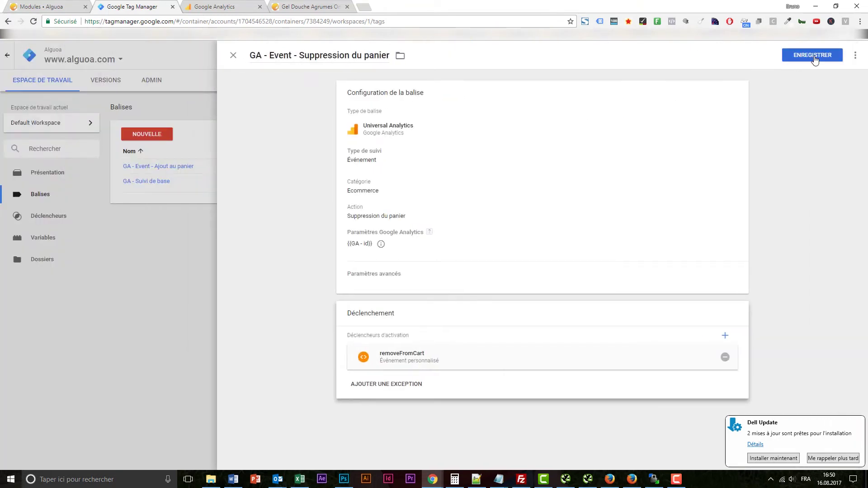
click(814, 57)
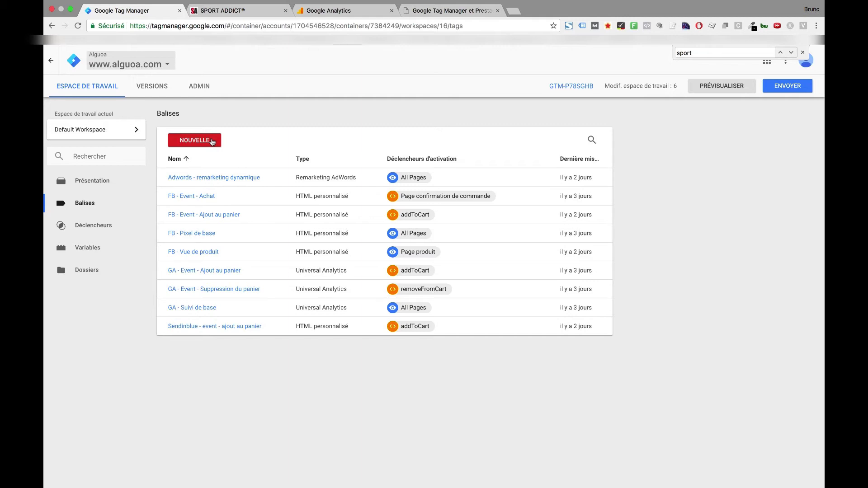
- Create a Universal Analytics tag named "GA - Event - Renvoi de commande", copying the "Renvoi de commande" part of its name
click(212, 141)
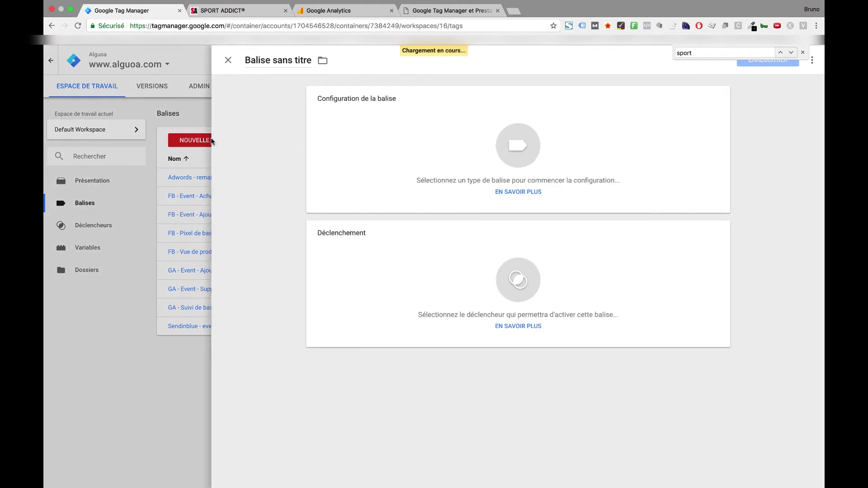
click(288, 62)
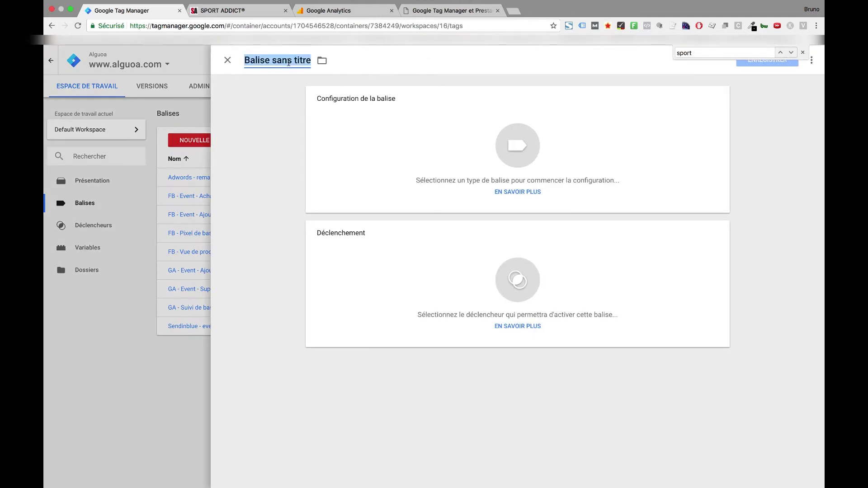
text(GA - )
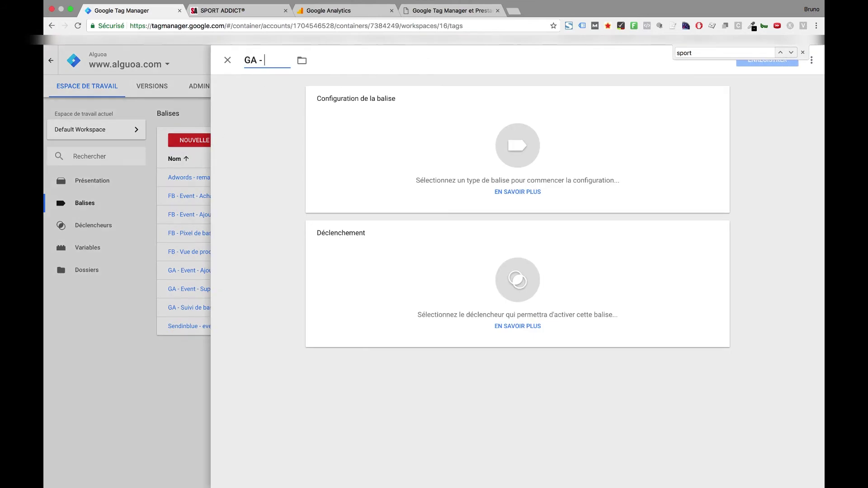
text(Event - Renvoi de)
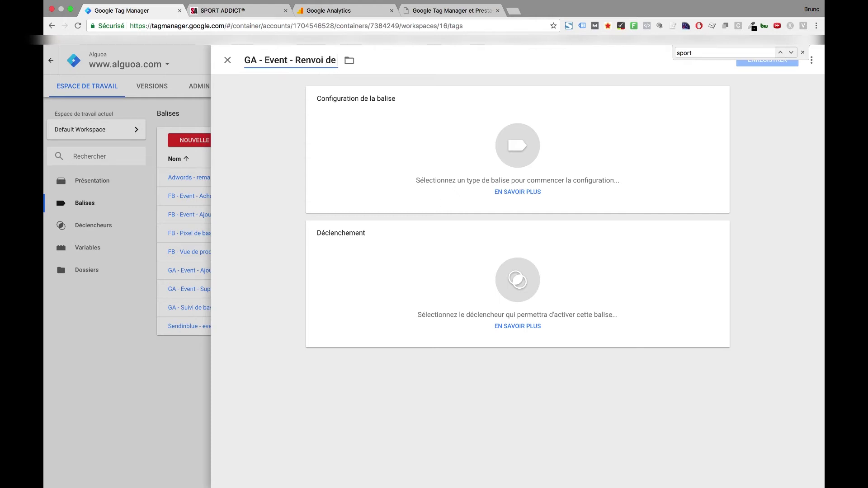
text( commande)
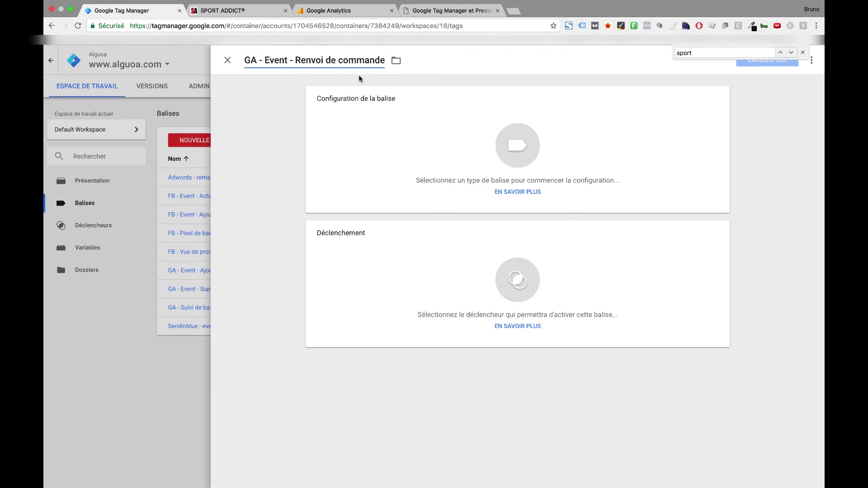
drag(295, 60, 397, 72)
key(super+c)
click(416, 122)
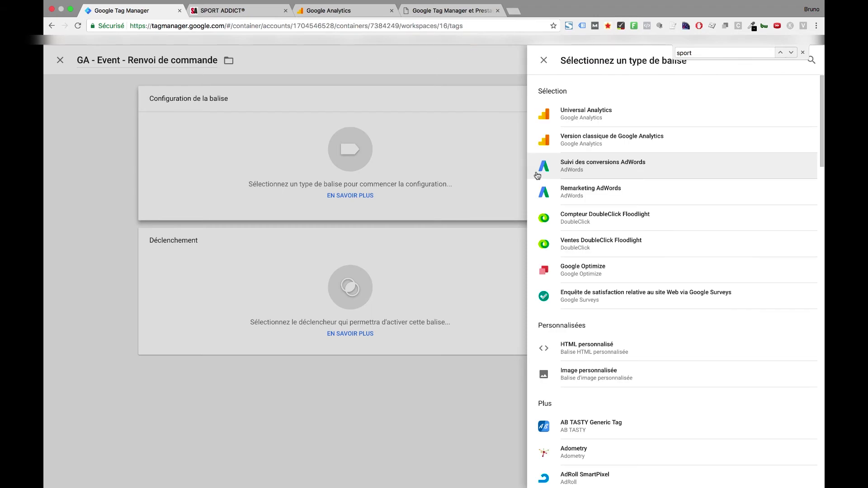
click(585, 115)
- Set the tag's tracking type to Événement with category "Ecommerce", action "Renvoi de commande" and the settings variable {{GA - id}}
click(369, 180)
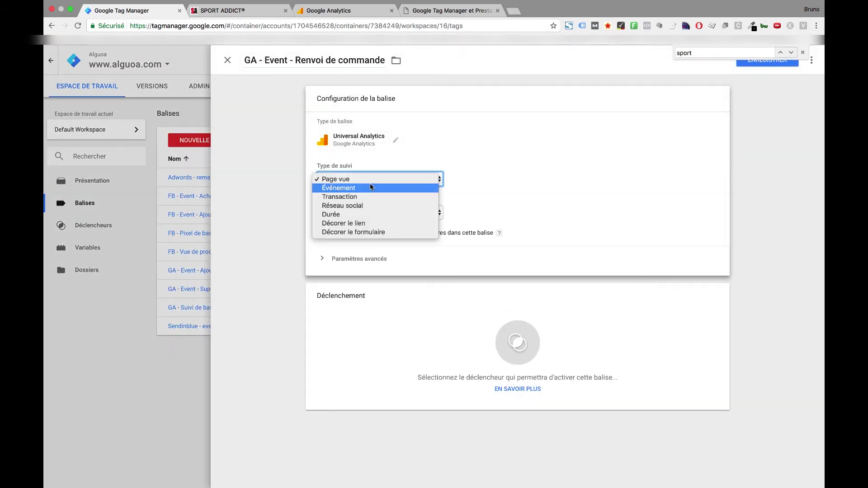
click(368, 190)
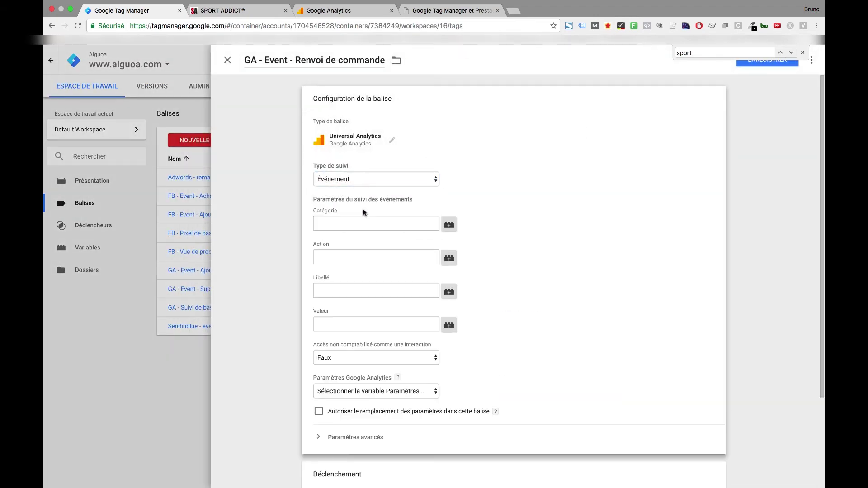
click(358, 222)
text(Ecommerce)
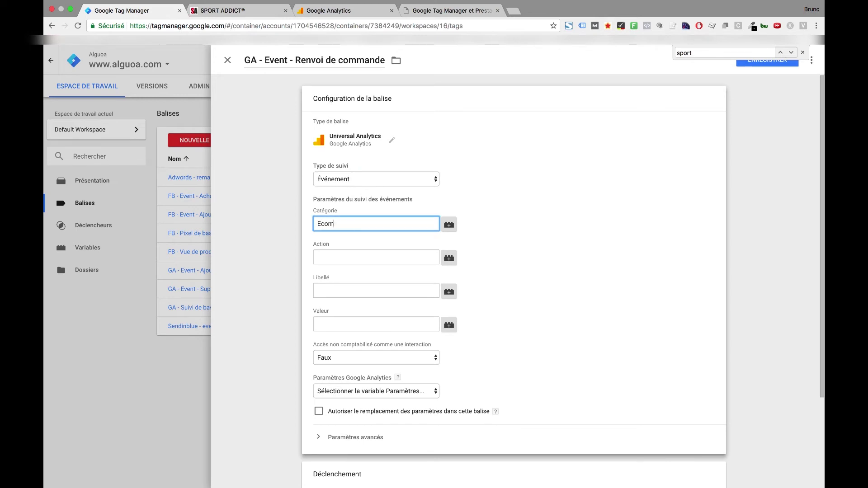
click(357, 260)
key(super+v)
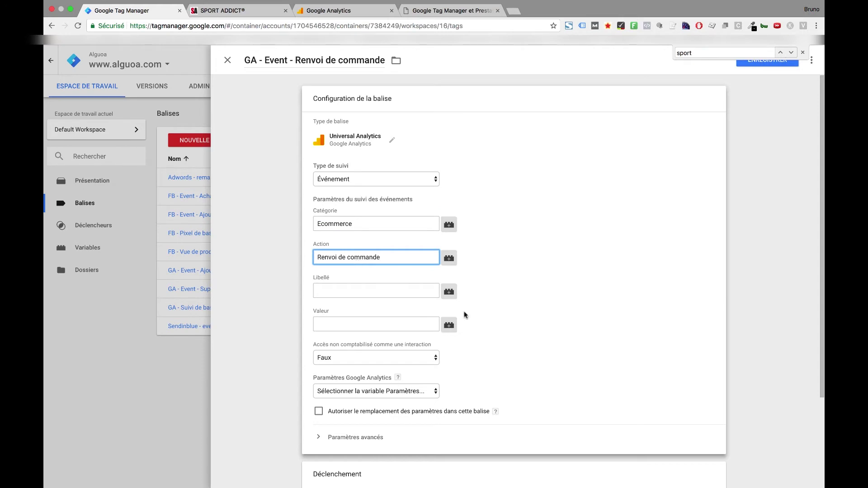
click(486, 321)
scroll(487, 321, down, 3)
click(403, 324)
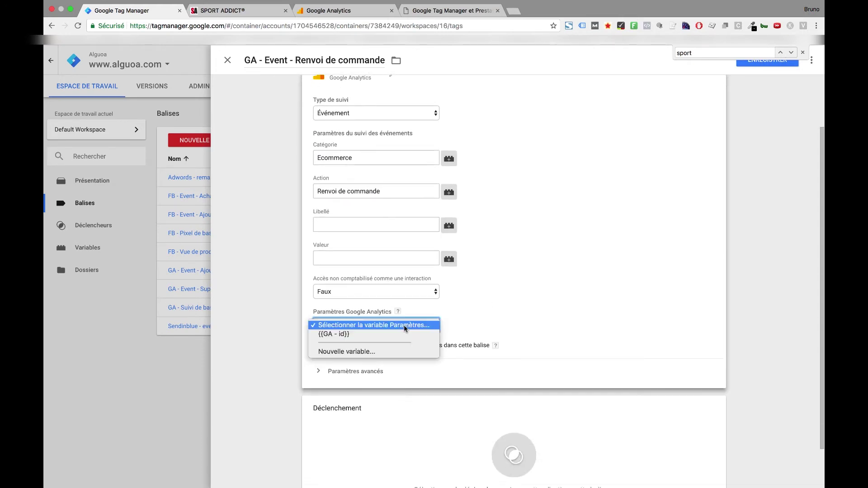
click(392, 334)
scroll(524, 331, down, 2)
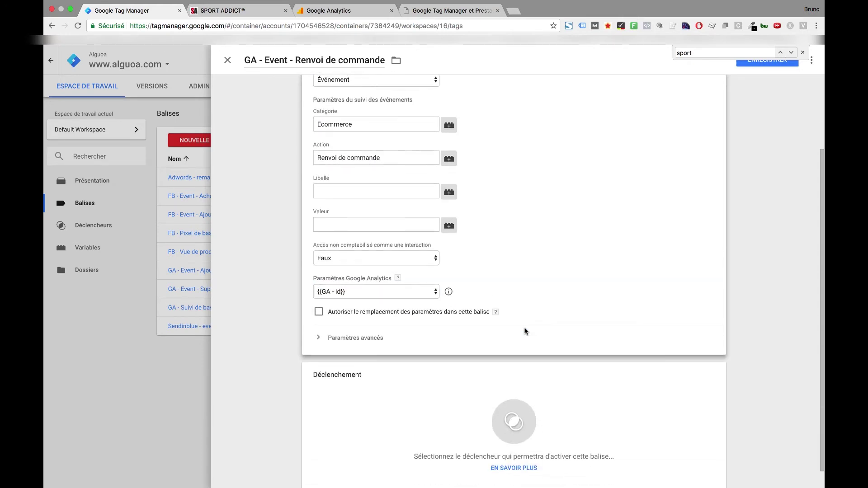
- Add a new trigger named "order resend" to the GA - Event - Renvoi de commande tag, with the type Événement personnalisé
click(527, 379)
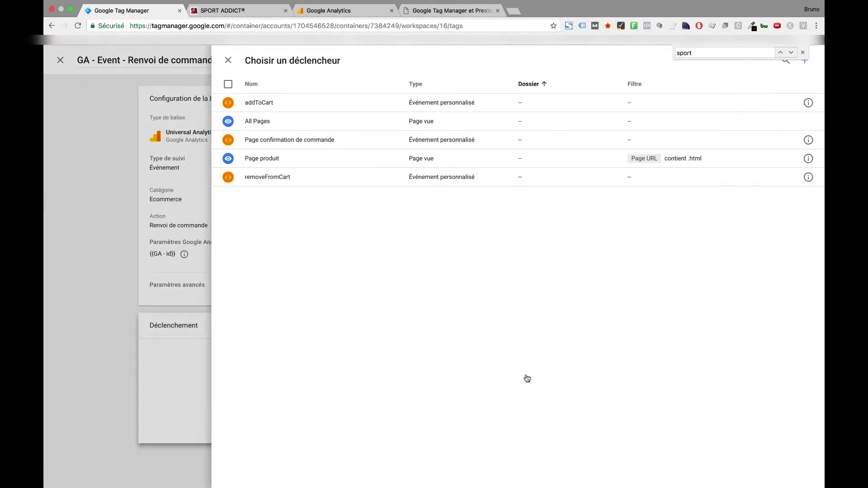
click(803, 53)
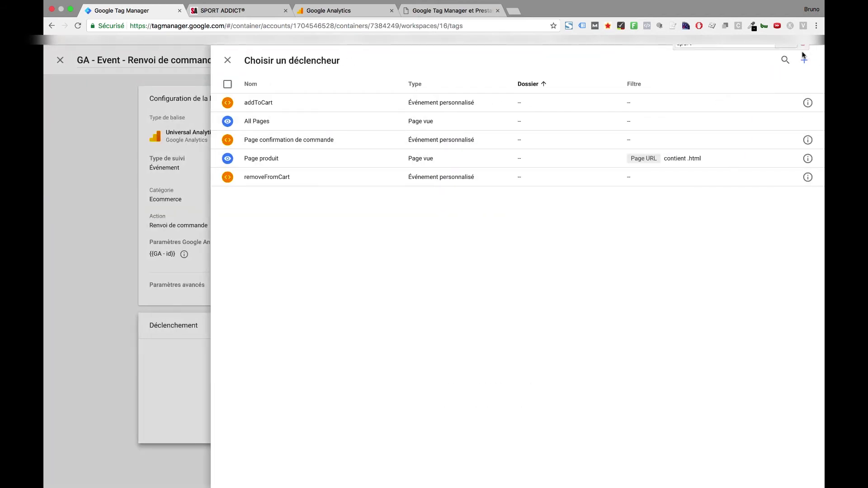
click(804, 64)
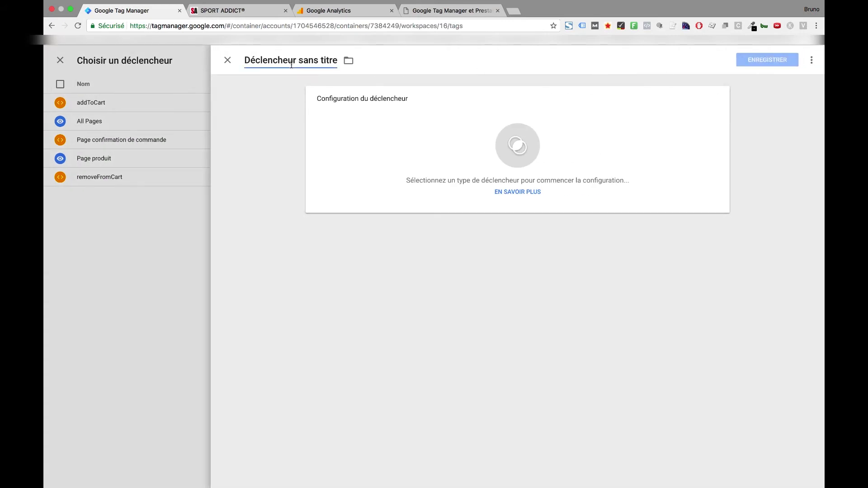
triple_click(291, 66)
text(ord)
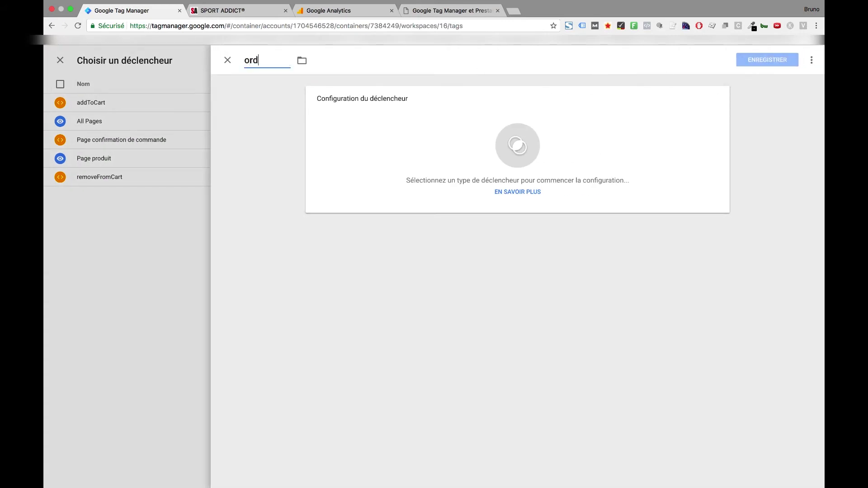
text(er resend)
click(396, 132)
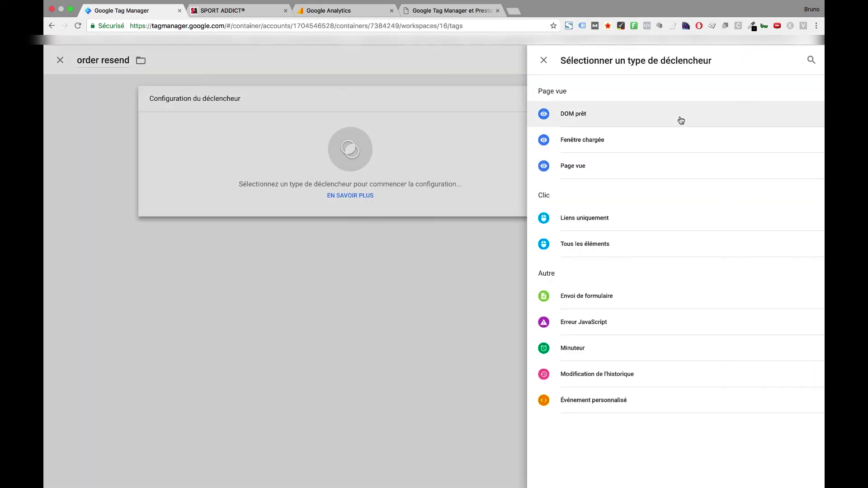
click(607, 399)
- Set the trigger's event name to "order_resend", then save both the trigger and the GA - Event - Renvoi de commande tag
click(402, 174)
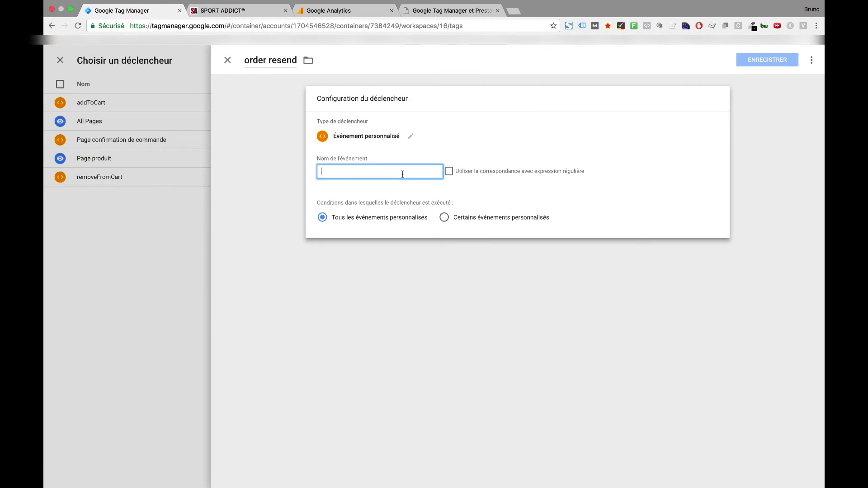
text(order)
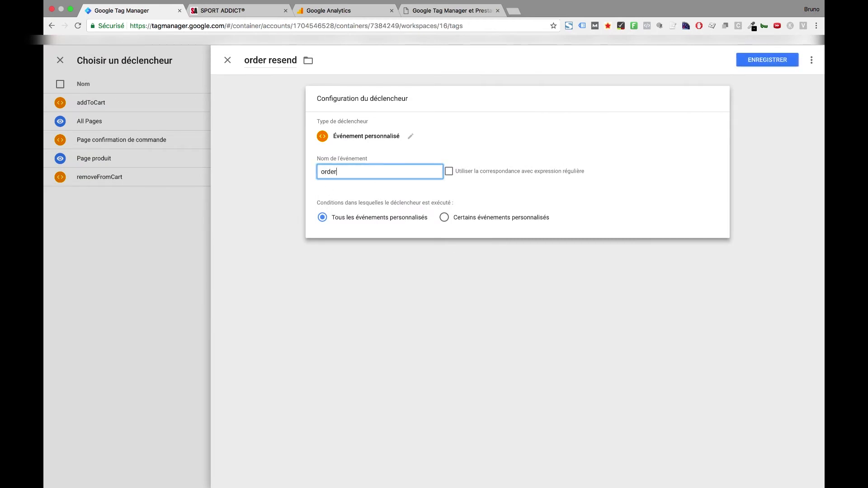
text(_resend)
click(774, 66)
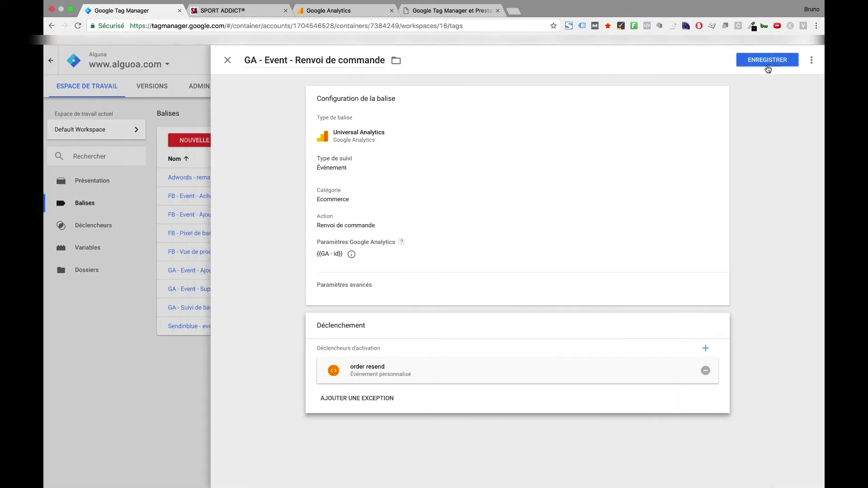
click(762, 58)
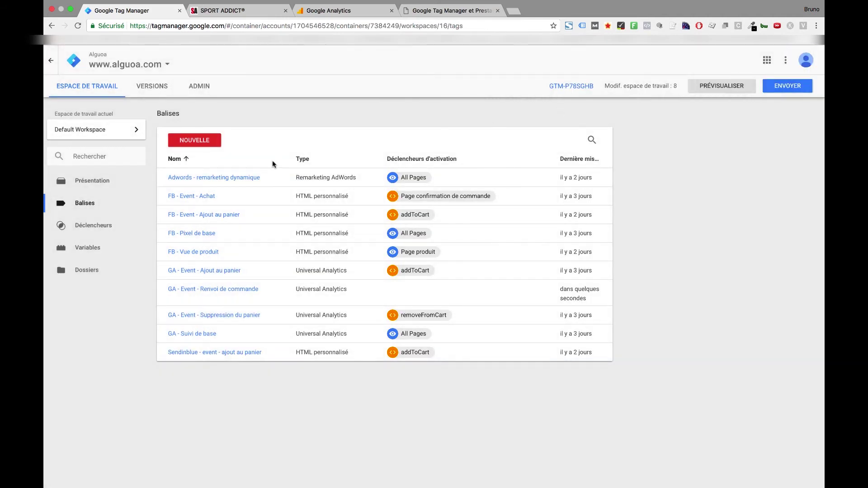
- Create a Universal Analytics tag named "GA - Event - Remboursement"
click(202, 141)
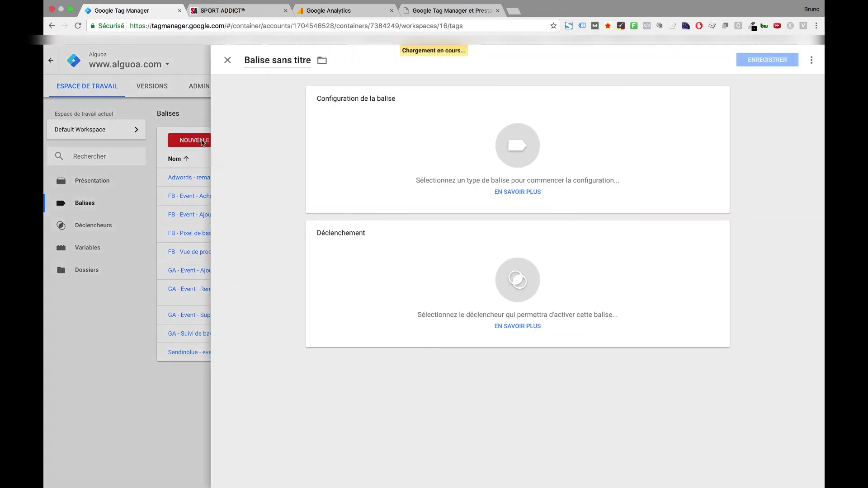
click(273, 65)
text(GA -)
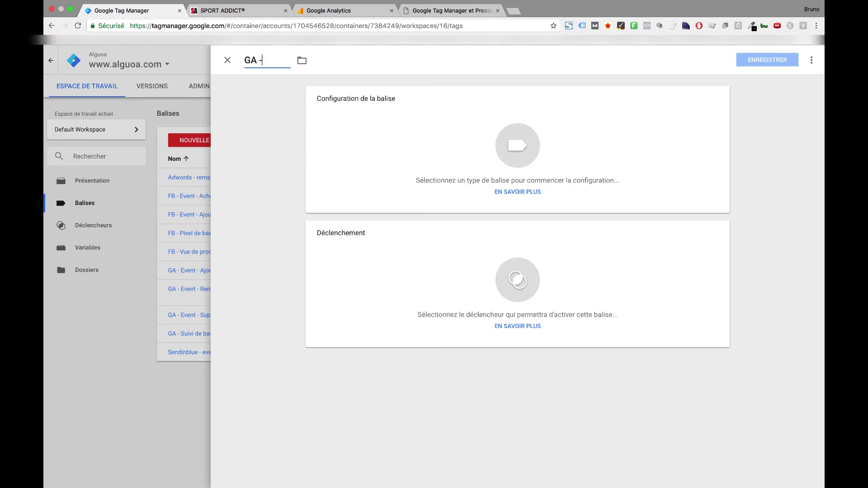
text( Event - Rembbour)
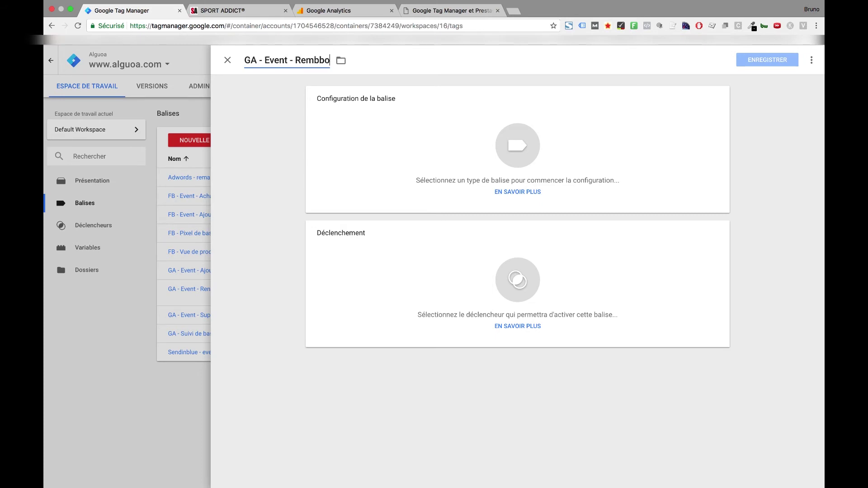
key(BackSpace)
key(BackSpace)
key(BackSpace)
key(BackSpace)
text(oursement)
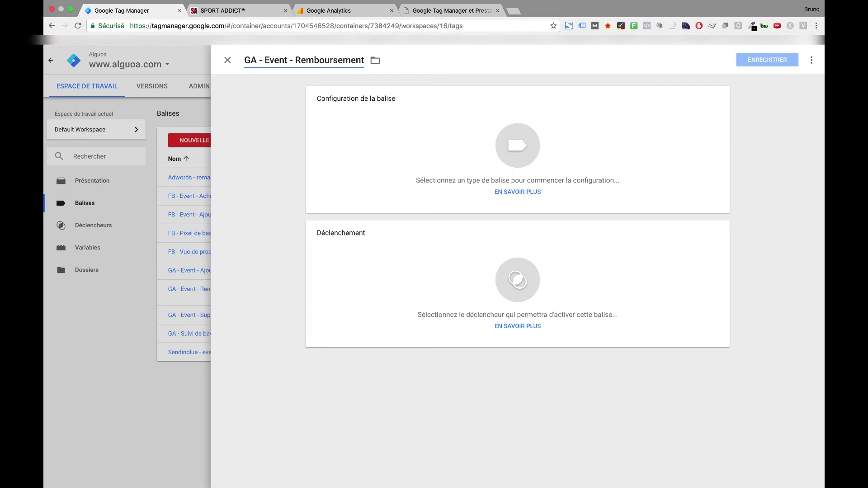
click(375, 131)
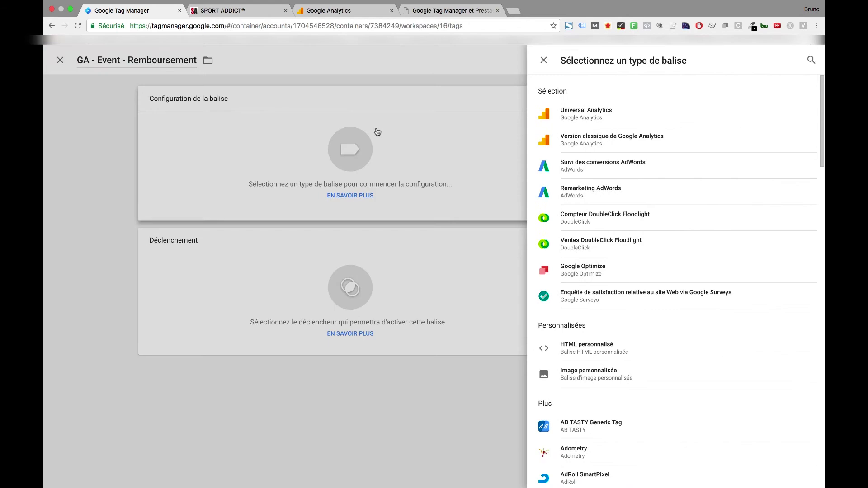
click(563, 114)
- Set the tag's tracking type to Événement with category "Ecommerce", action "Remboursement" and the settings variable {{GA - id}}
click(364, 181)
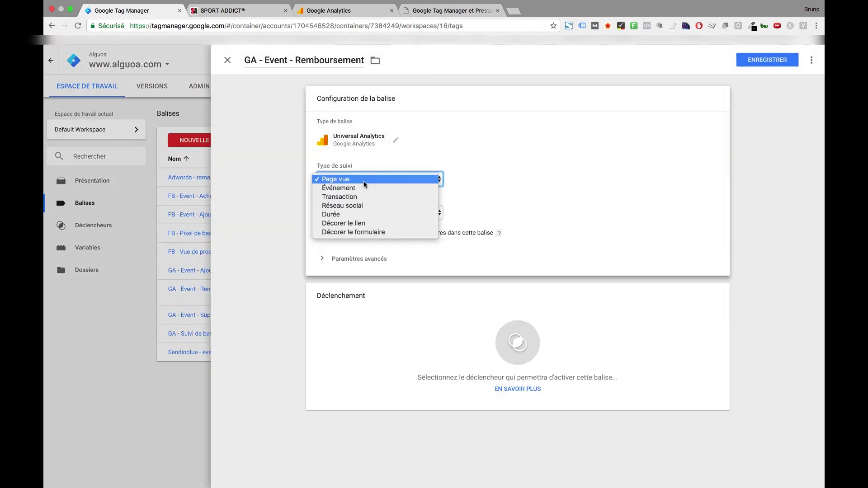
click(361, 188)
click(361, 219)
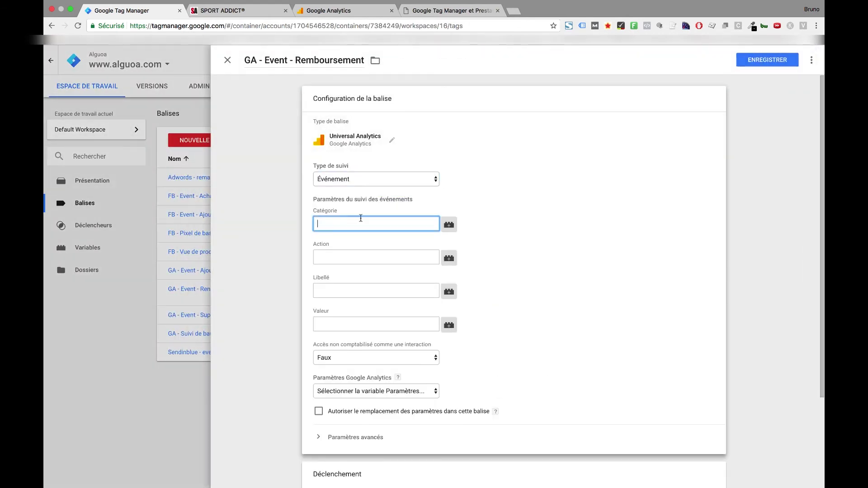
text(Ecommerce)
click(363, 255)
text(Rem)
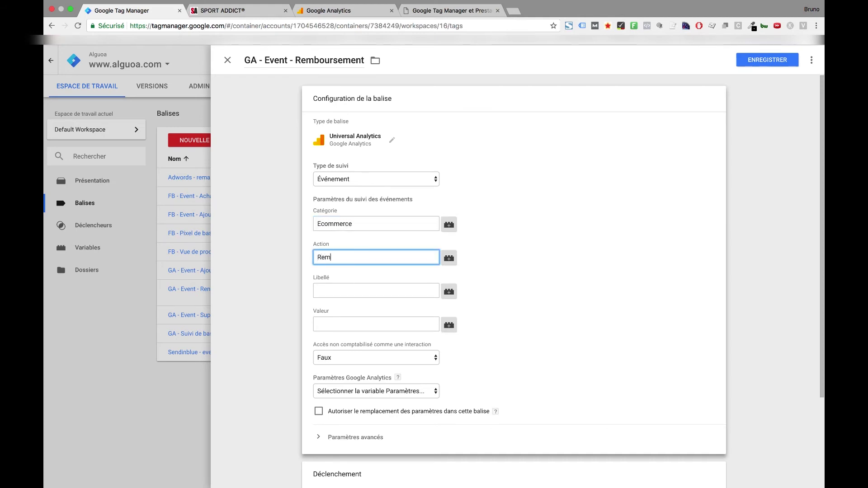
text(boursement)
scroll(362, 302, down, 5)
click(394, 282)
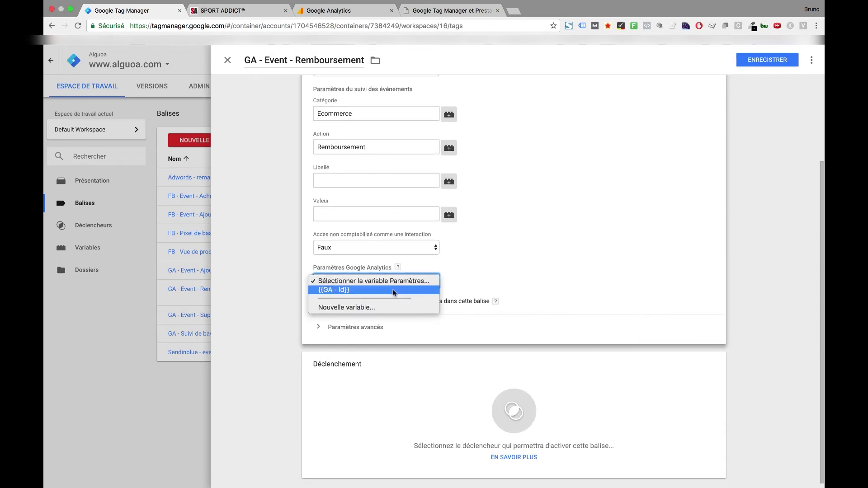
click(392, 292)
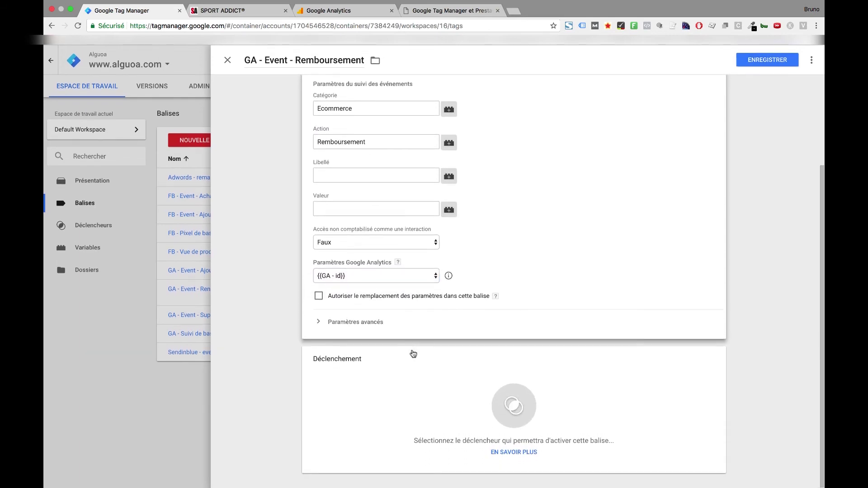
- Add a new trigger named "order refund" to the GA - Event - Remboursement tag, with the type Événement personnalisé
click(436, 380)
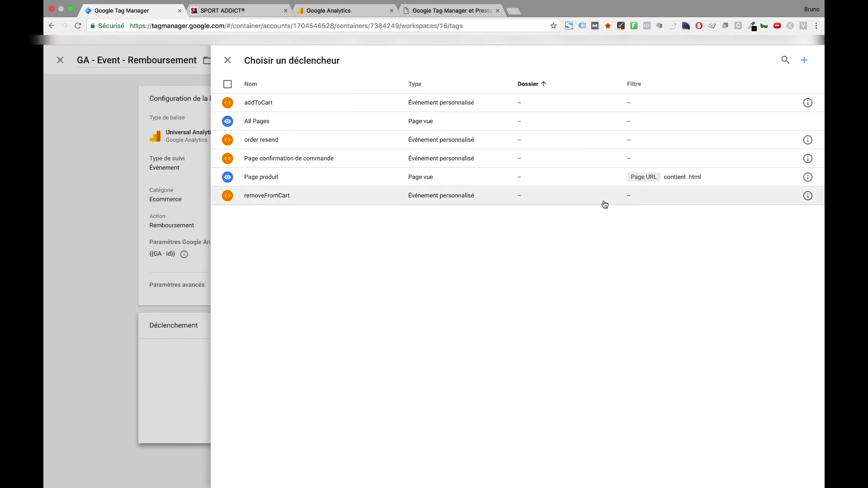
click(804, 60)
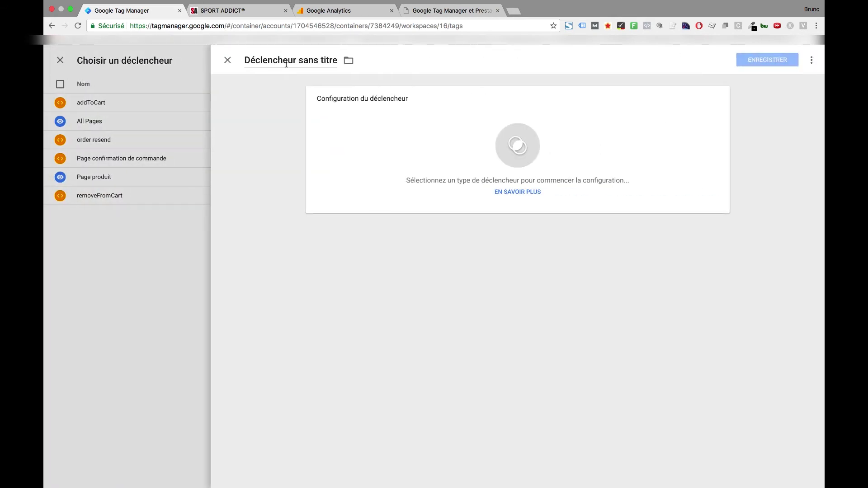
click(284, 63)
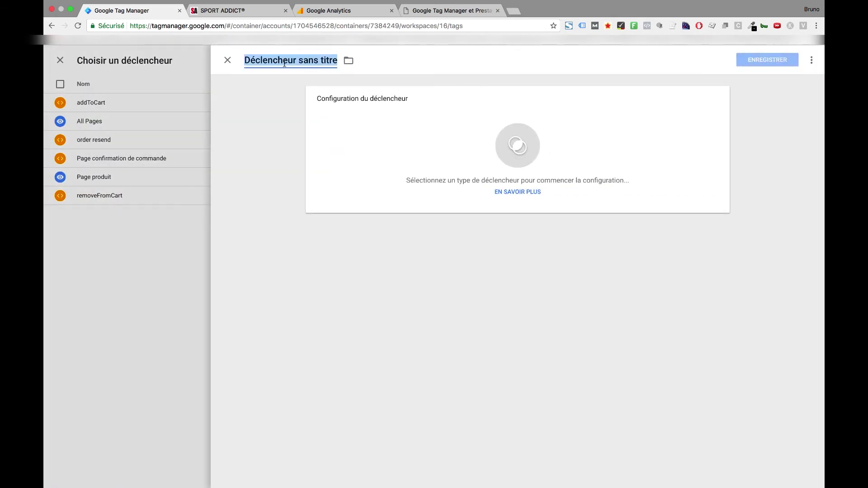
text(order r)
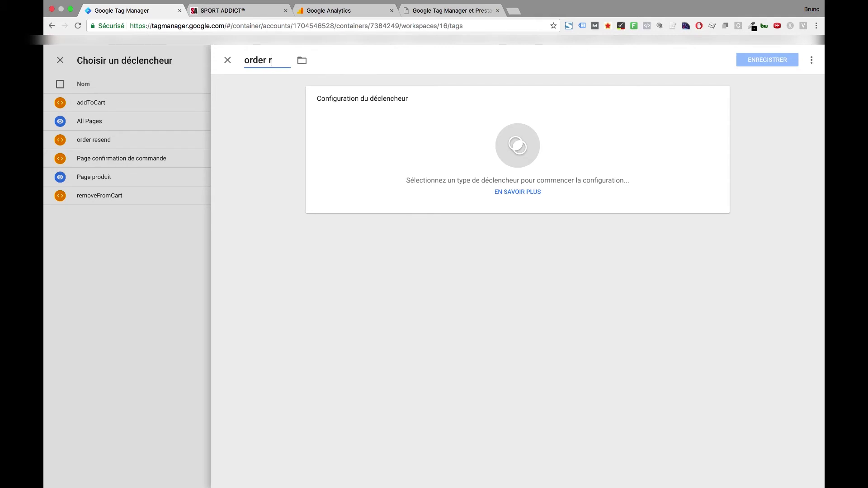
text(efund)
click(658, 141)
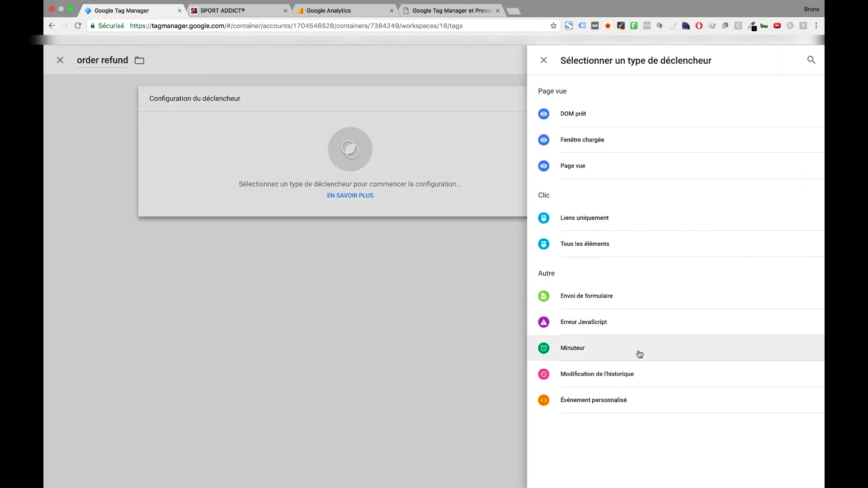
click(635, 400)
- Set the trigger's event name to "order_refund", then save both the trigger and the GA - Event - Remboursement tag
click(373, 172)
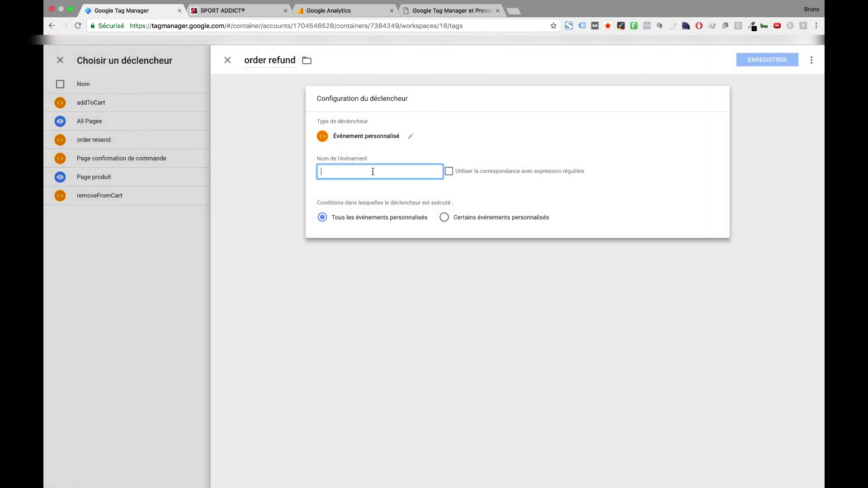
text(order)
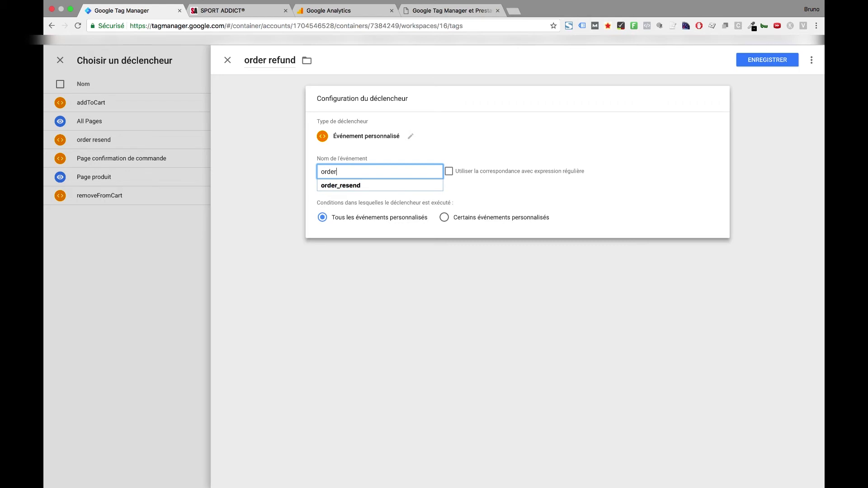
text(_refund)
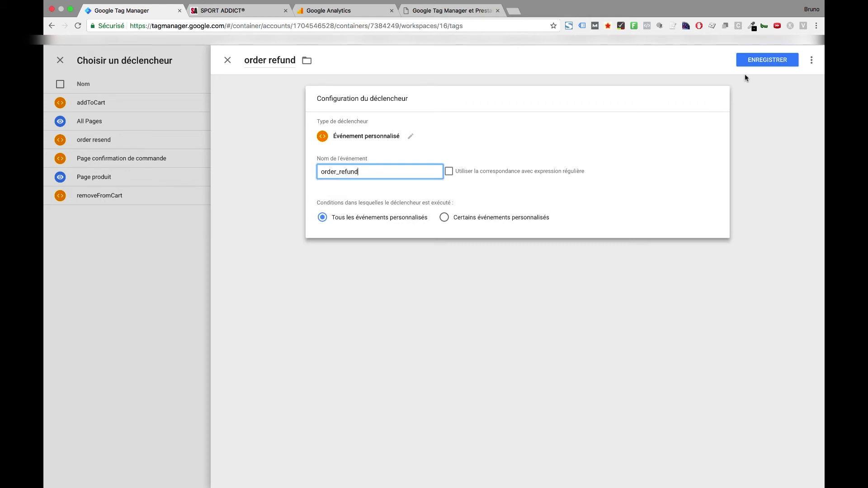
click(763, 60)
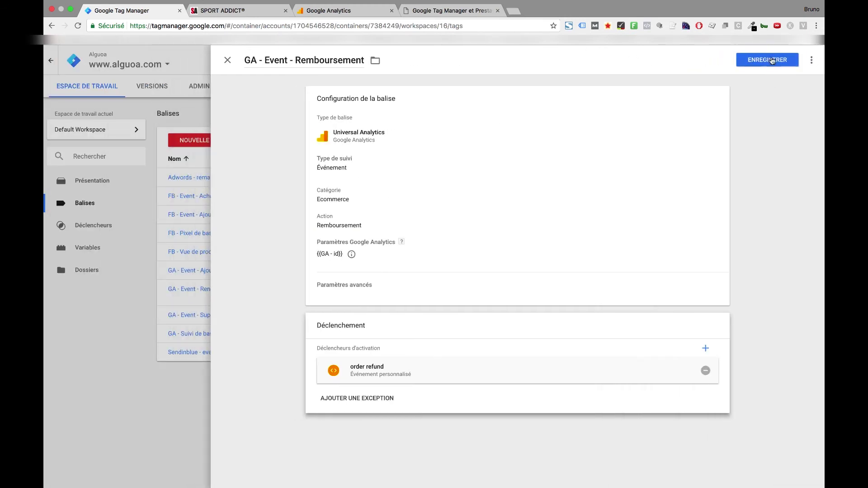
click(772, 61)
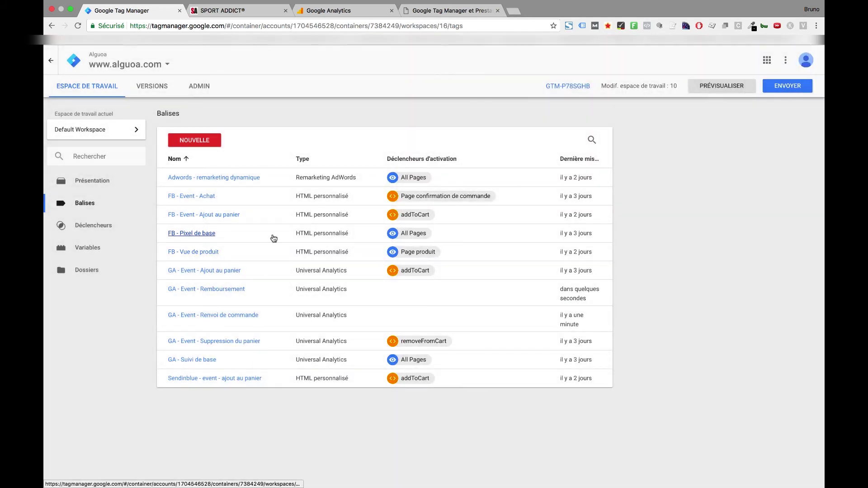
- Create a Universal Analytics tag named "GA - Event - One page checkout"
click(203, 140)
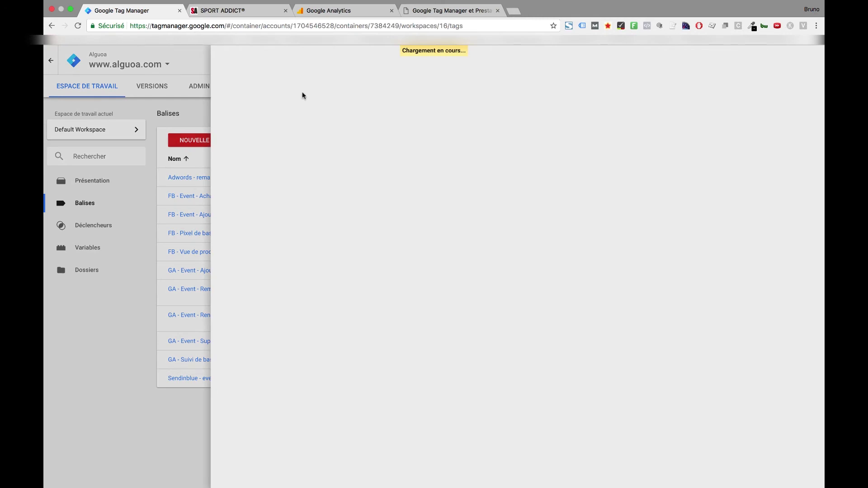
click(288, 67)
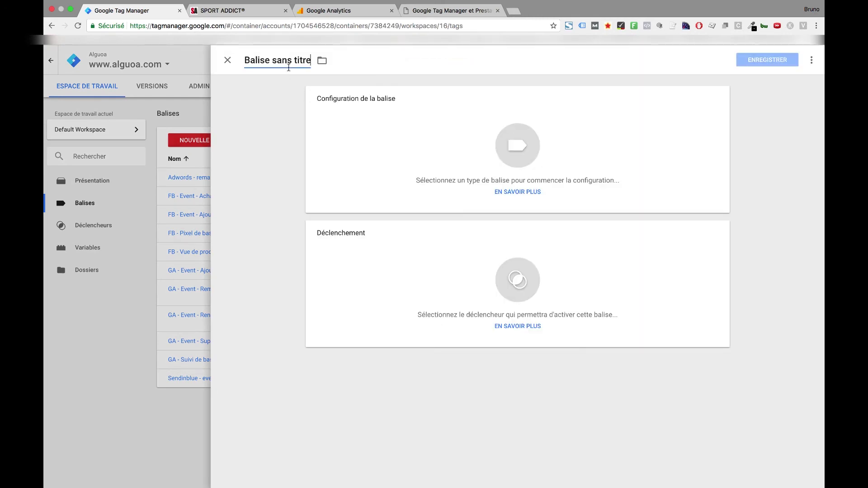
triple_click(289, 68)
text(GA -)
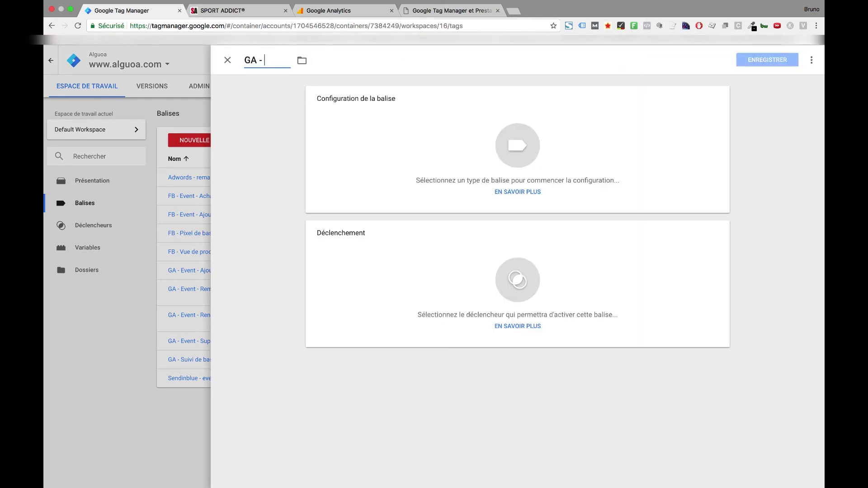
text( Event - One pag)
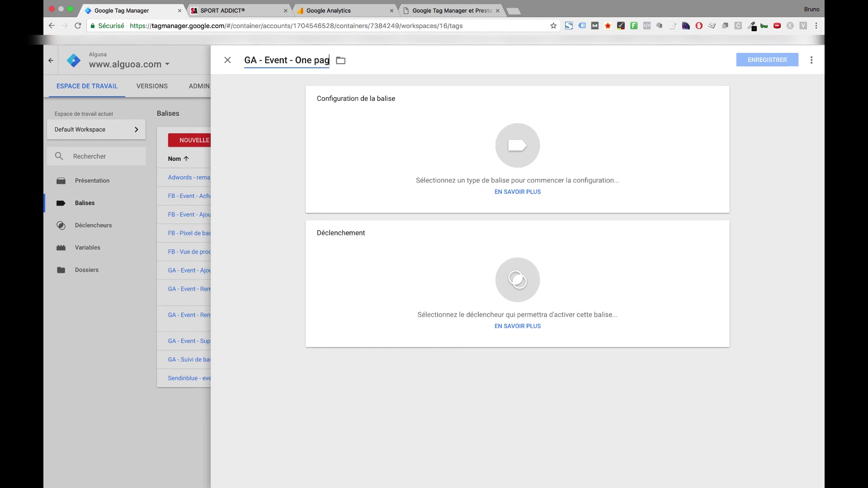
text(e checkout)
click(401, 115)
click(606, 120)
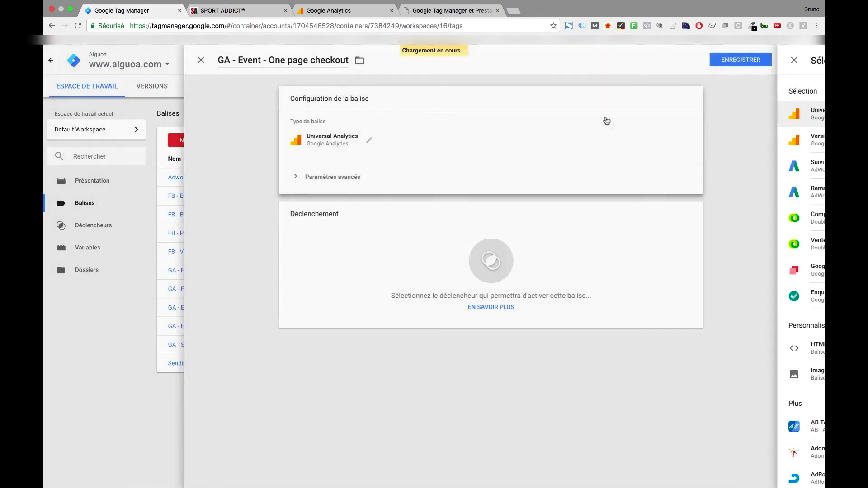
- Set the tag's tracking type to Événement with category "Checkout", action "OPC" and the settings variable {{GA - id}}
click(416, 184)
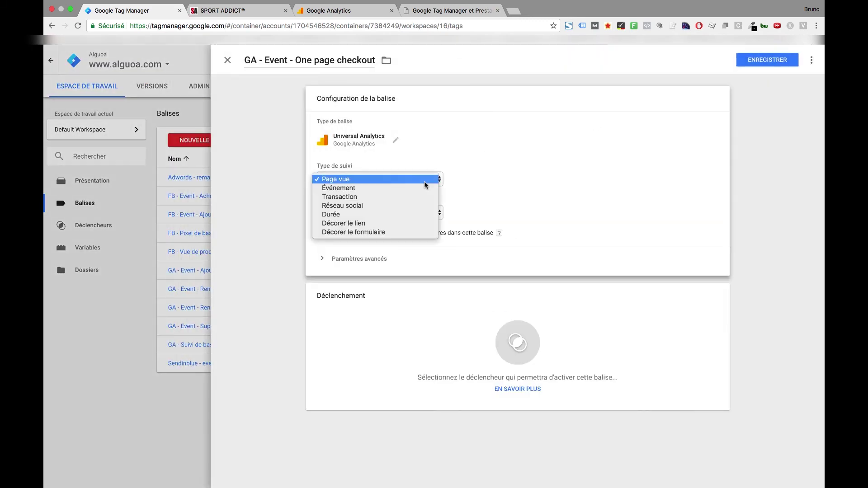
click(423, 192)
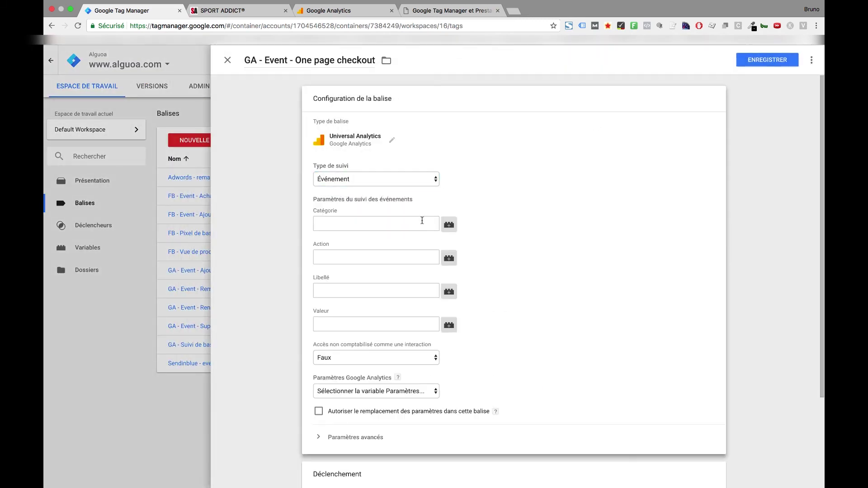
click(421, 225)
text(Checkout)
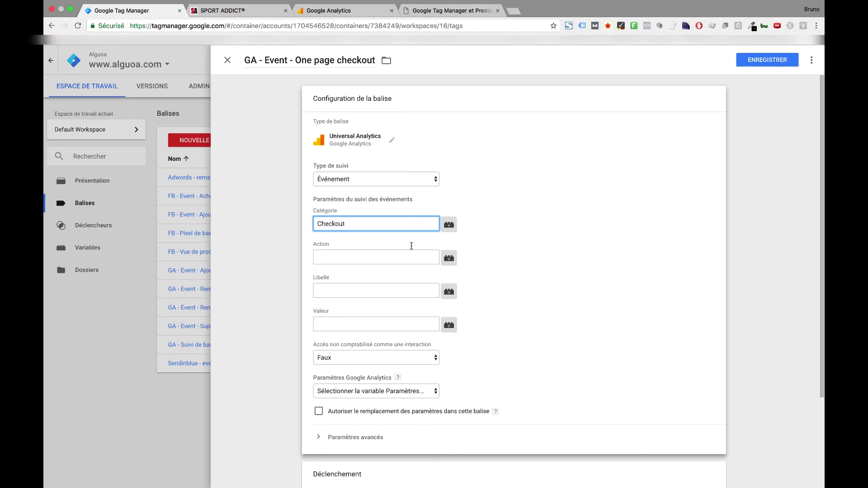
click(398, 262)
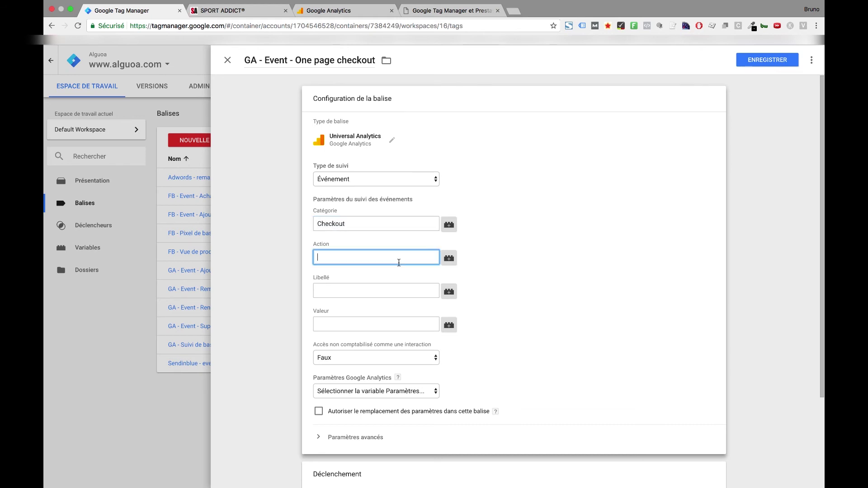
text(OPC)
click(549, 267)
scroll(550, 267, down, 4)
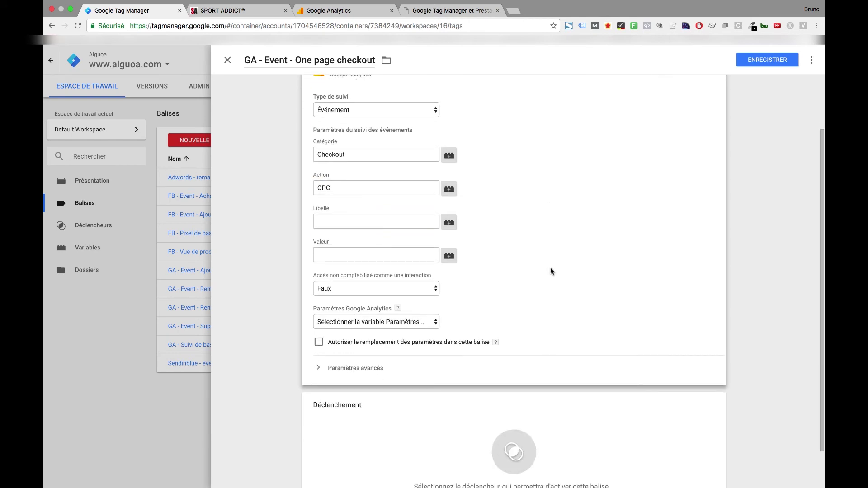
scroll(549, 268, down, 1)
click(394, 275)
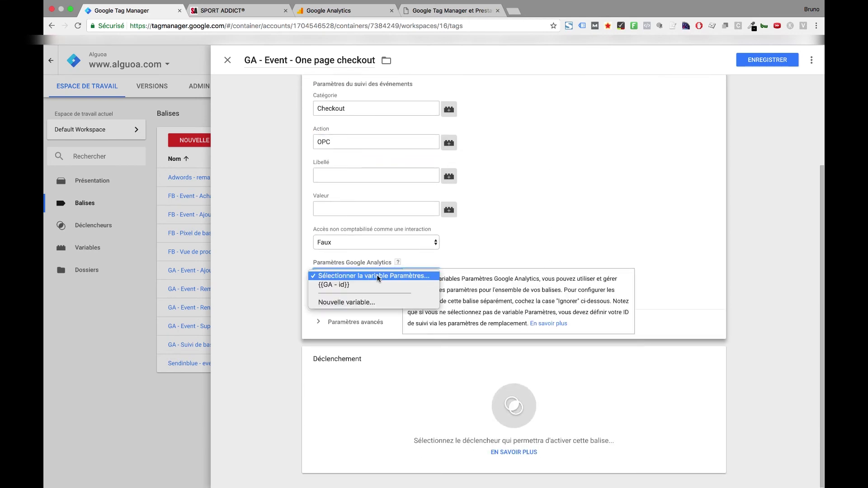
click(375, 284)
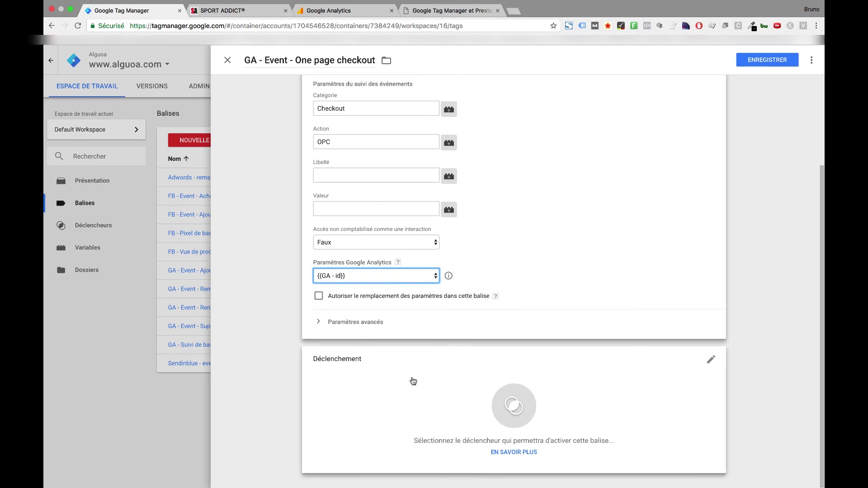
- Add a new trigger named "Checkout_opc" to the One page checkout tag, with the type Événement personnalisé
click(412, 380)
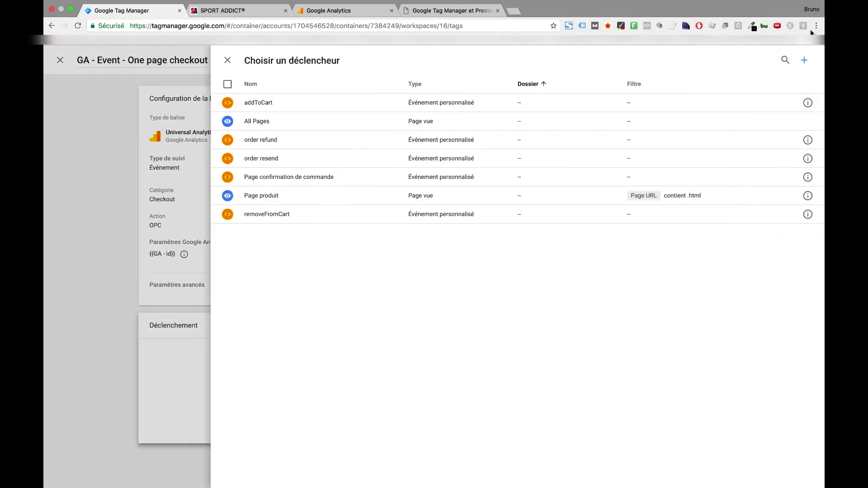
click(804, 63)
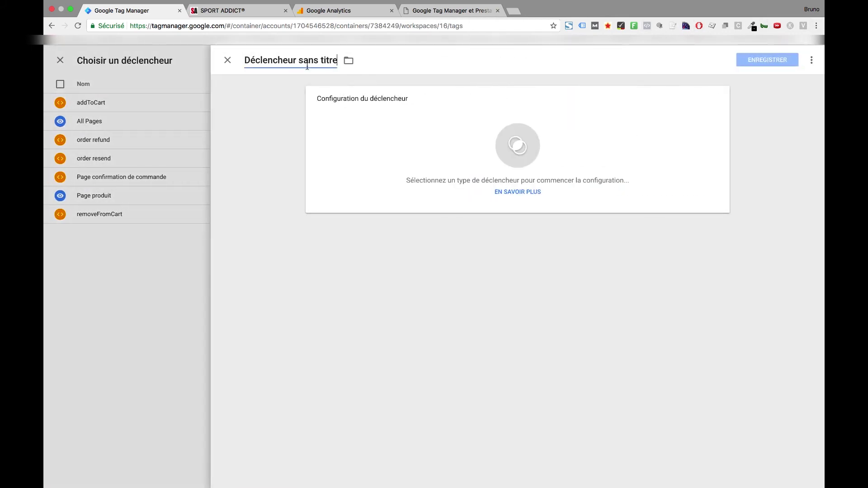
click(307, 66)
text(C)
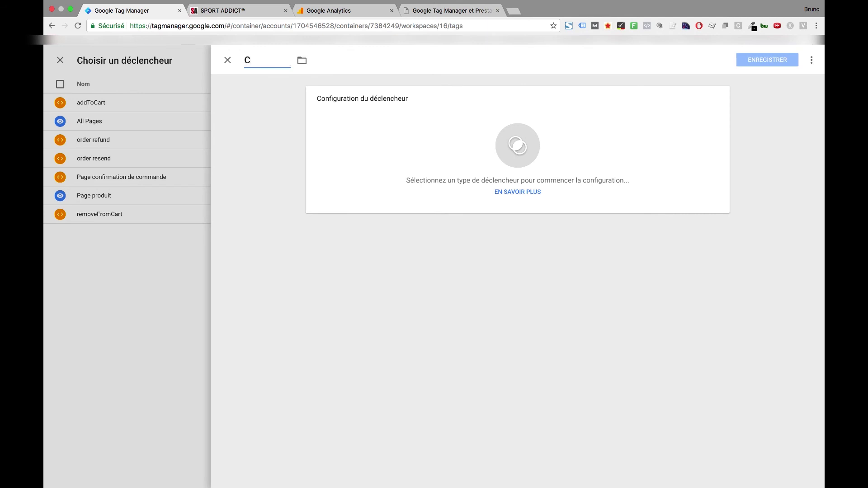
text(heckout_opc)
drag(248, 60, 324, 68)
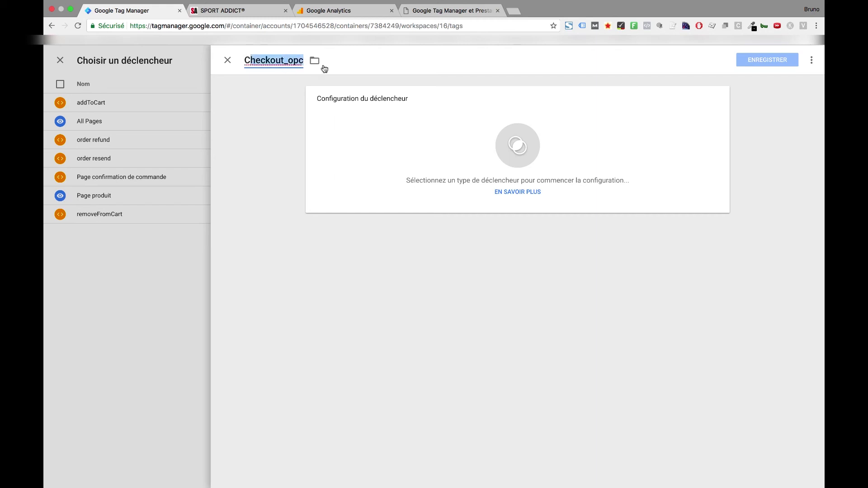
click(385, 141)
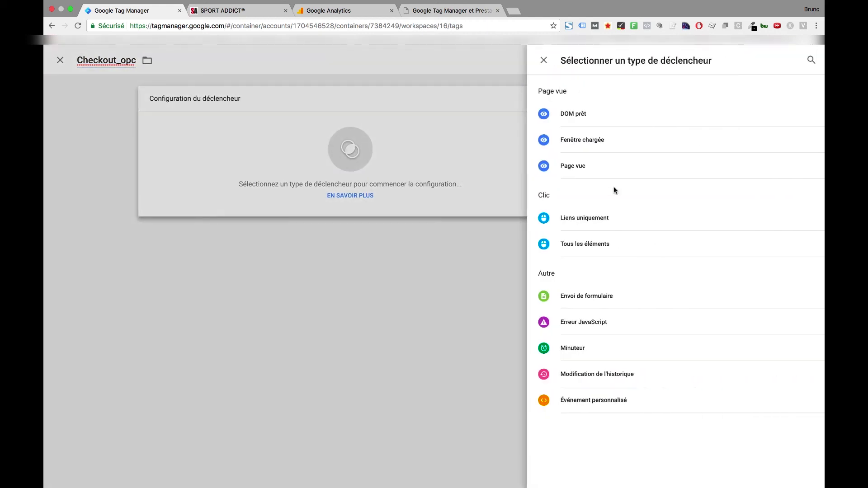
click(622, 399)
- Set the trigger's event name to "checkout_opc", then save both the trigger and the GA - Event - One page checkout tag
click(407, 174)
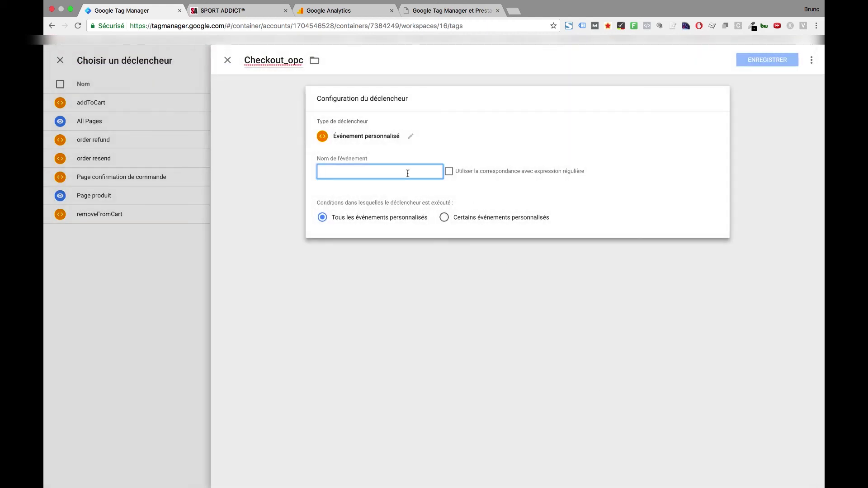
text(Checkout_opc)
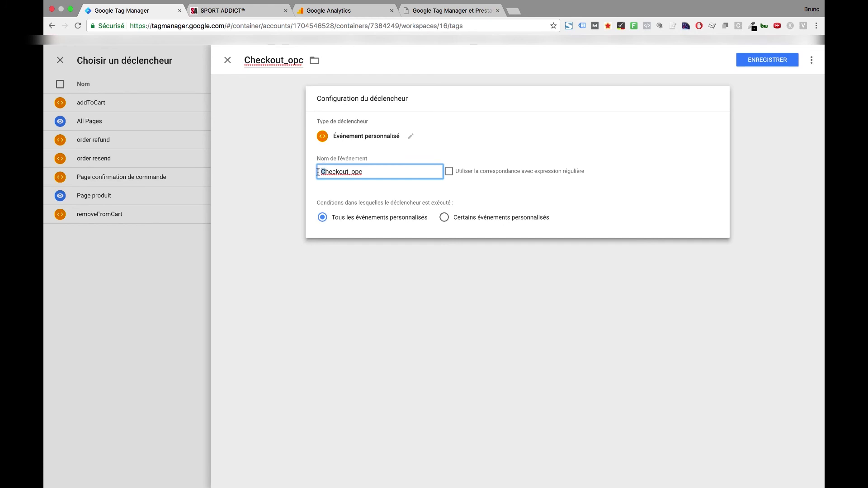
text(c)
click(512, 197)
click(772, 63)
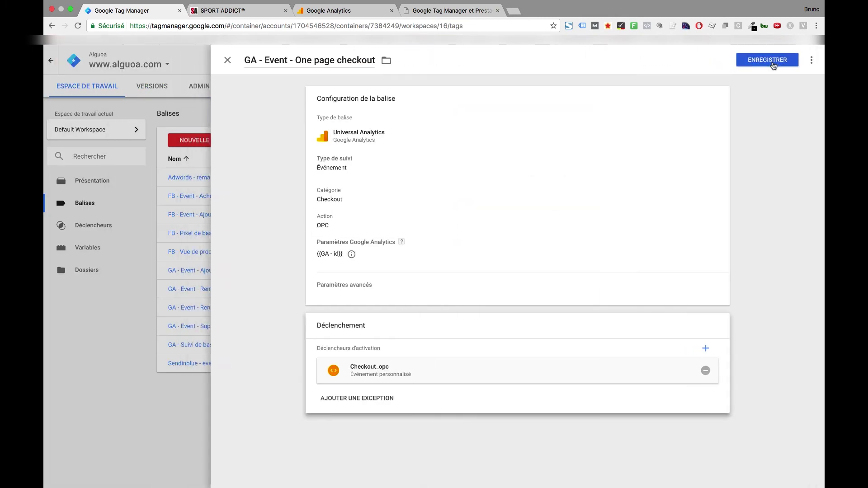
click(767, 61)
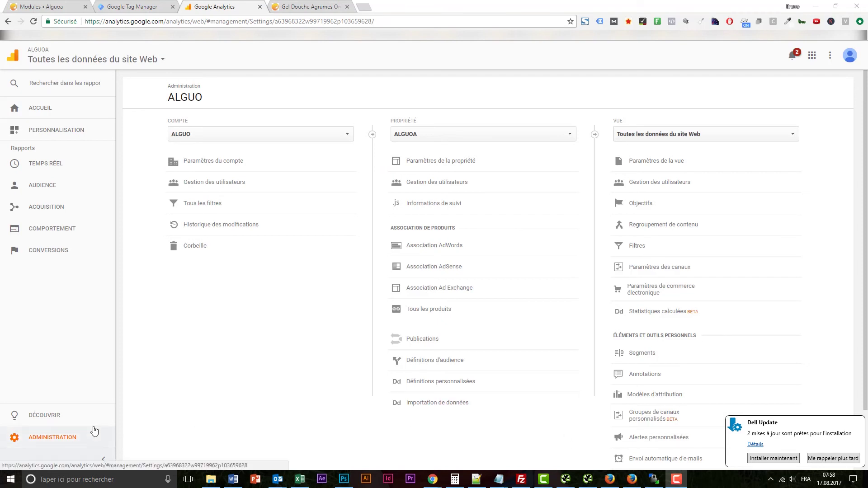
- In Google Analytics, open the view's e-commerce settings and confirm the e-commerce activation with status and related products enabled
click(691, 293)
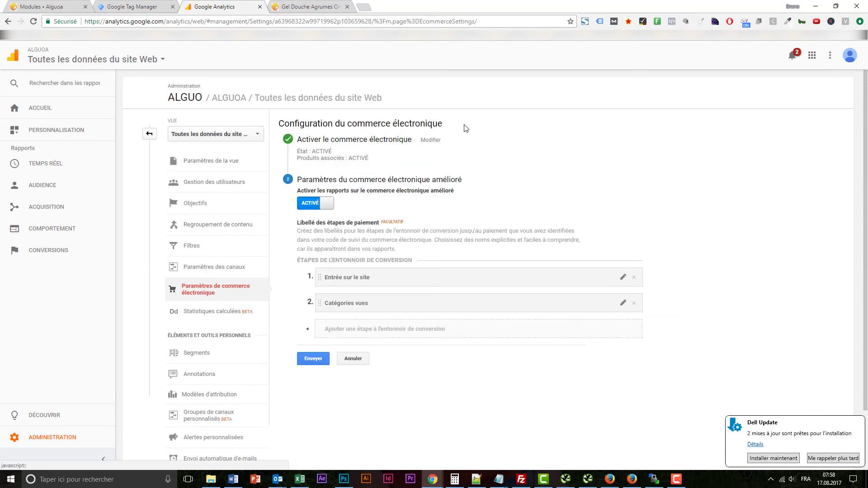
click(407, 139)
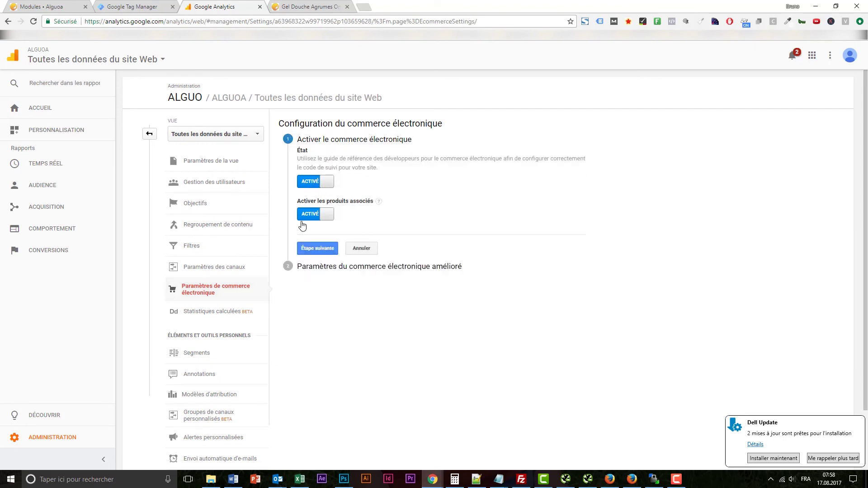
click(319, 249)
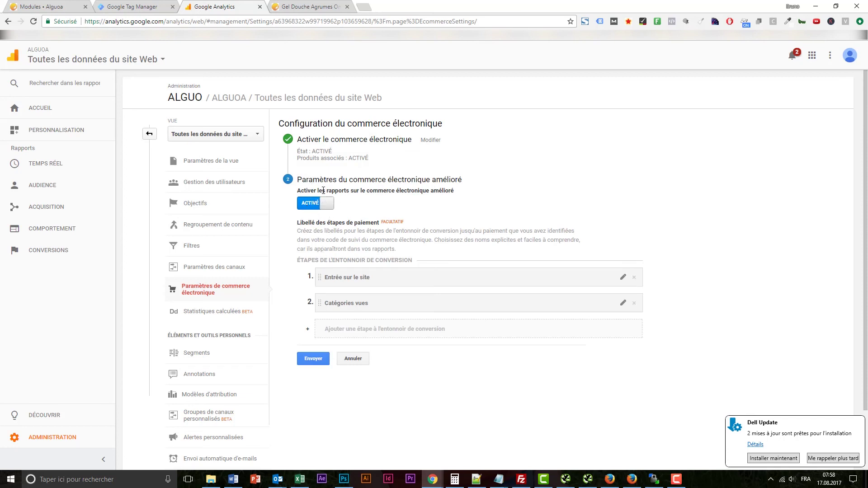
- Delete the two existing checkout funnel steps, "Entrée sur le site" and "Catégories vues"
click(633, 278)
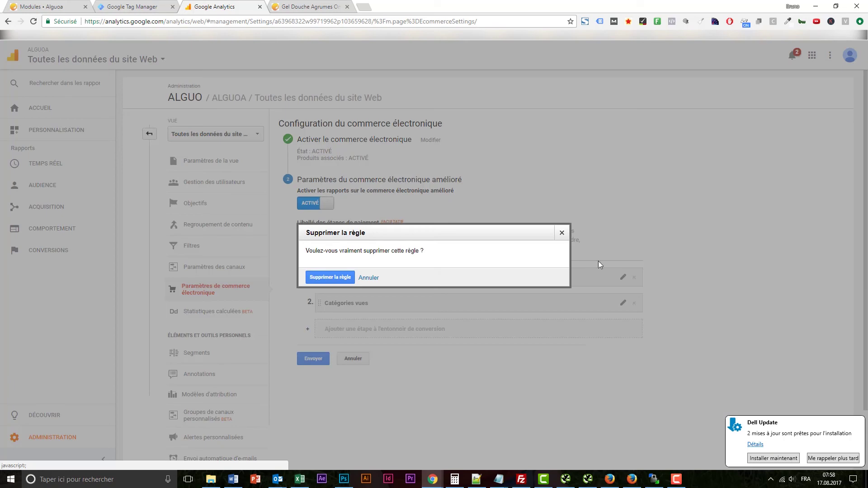
click(330, 277)
click(634, 278)
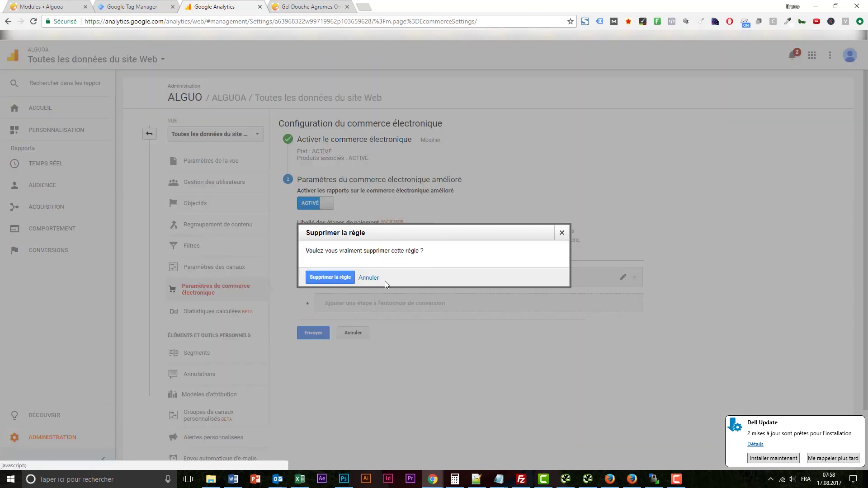
click(326, 277)
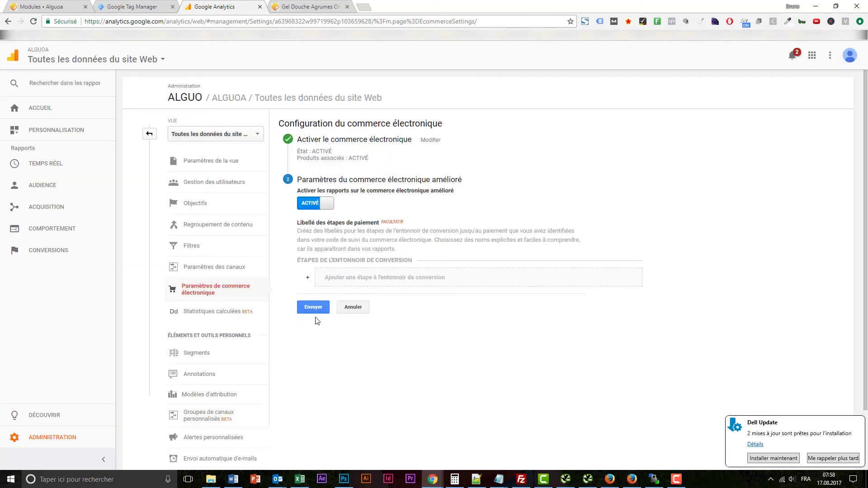
- Add a first checkout funnel step labelled "Récapitulatif de la commande"
click(362, 277)
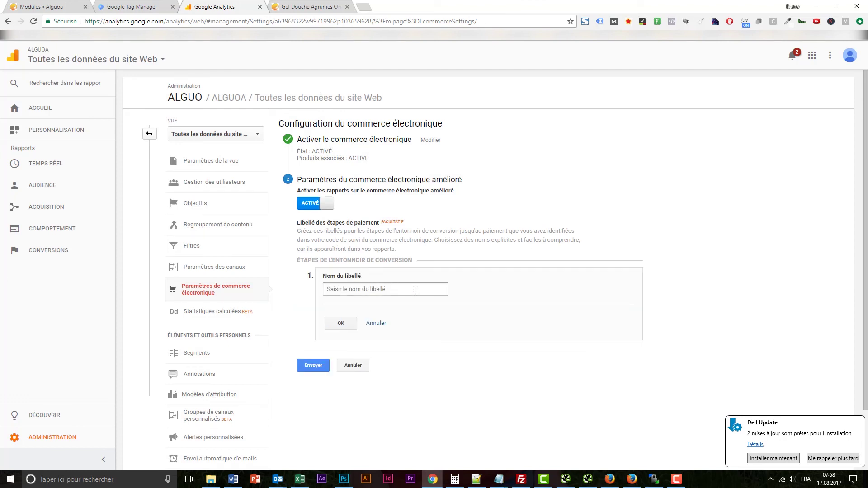
click(414, 290)
text(Récapitulatif)
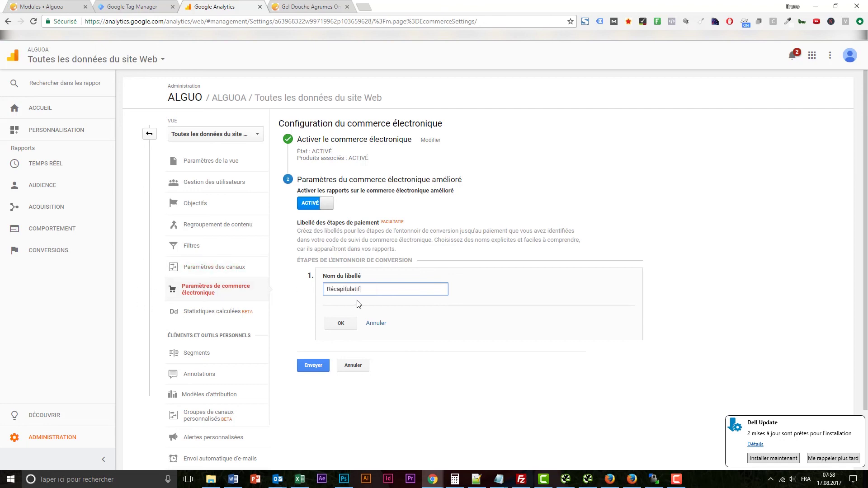
text( de la commande)
click(342, 324)
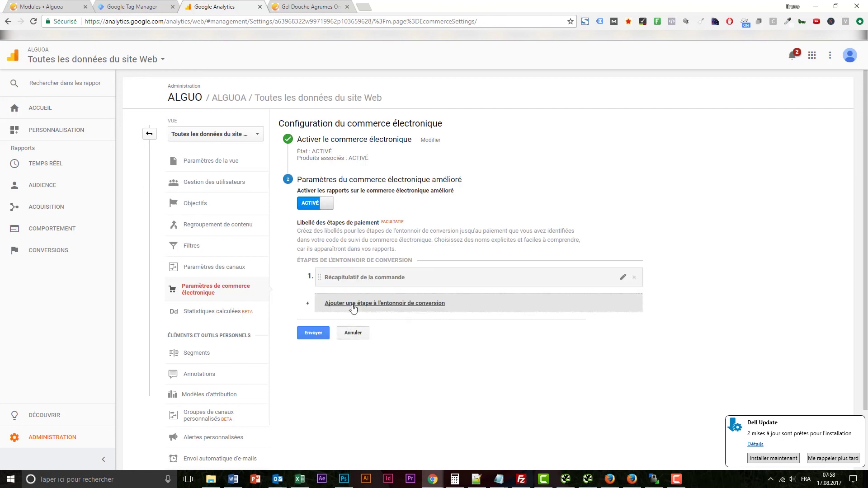
- Add the second and third funnel steps, labelled "Adresses" and "Méthodes de livraison"
click(377, 315)
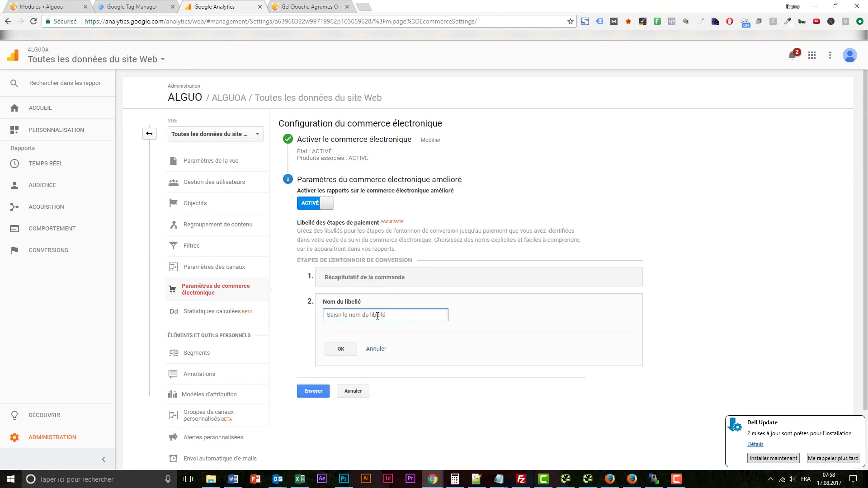
text(Adresses)
click(351, 350)
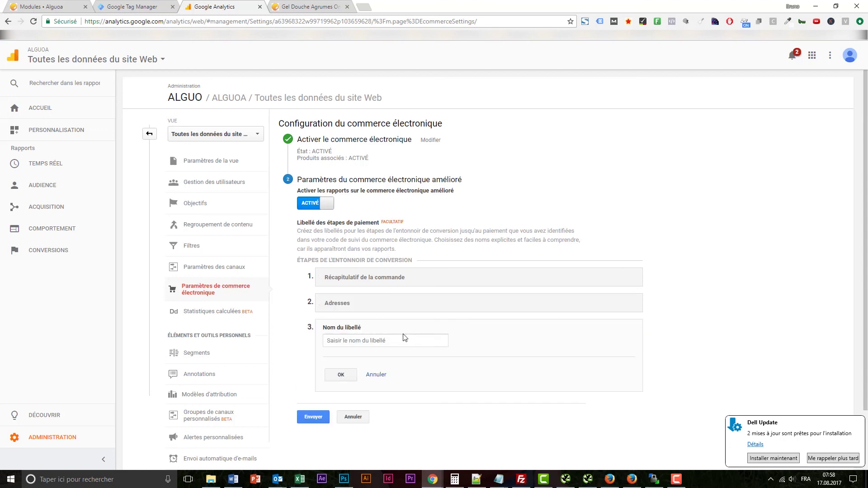
click(395, 342)
text(Me)
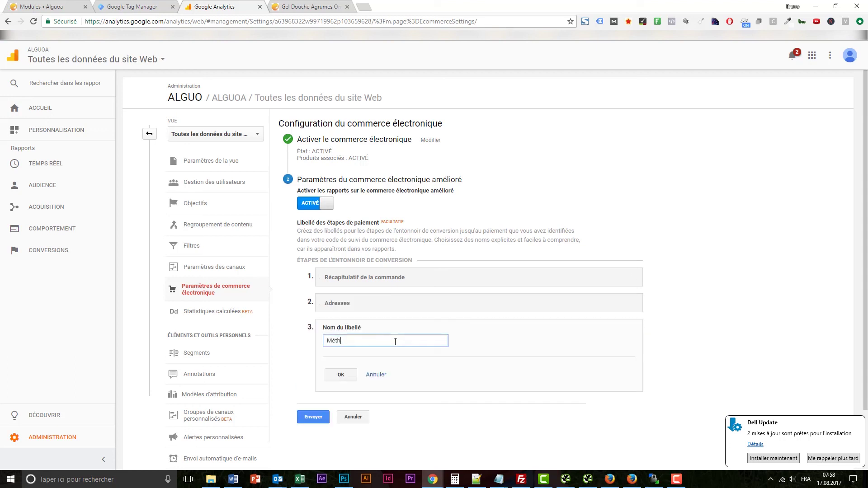
text(thodes de livraison)
click(340, 375)
- Add the fourth and fifth funnel steps, labelled "Méthodes de paiement" and "Confirmation de commande"
click(429, 357)
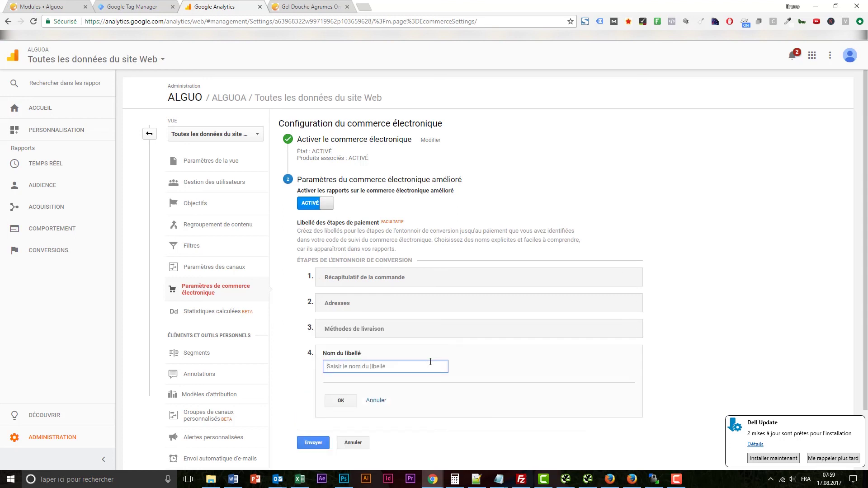
text(Méthodes de paiement)
click(341, 400)
click(349, 382)
click(384, 392)
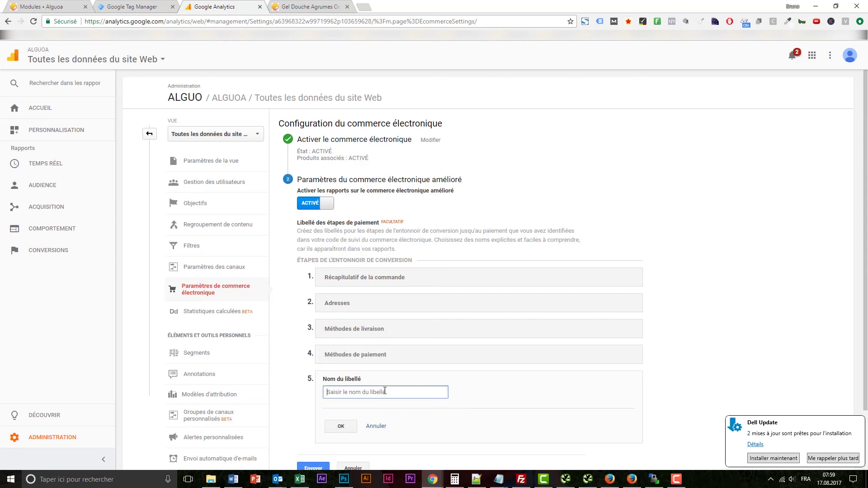
text(Confirmation de commande)
key(Return)
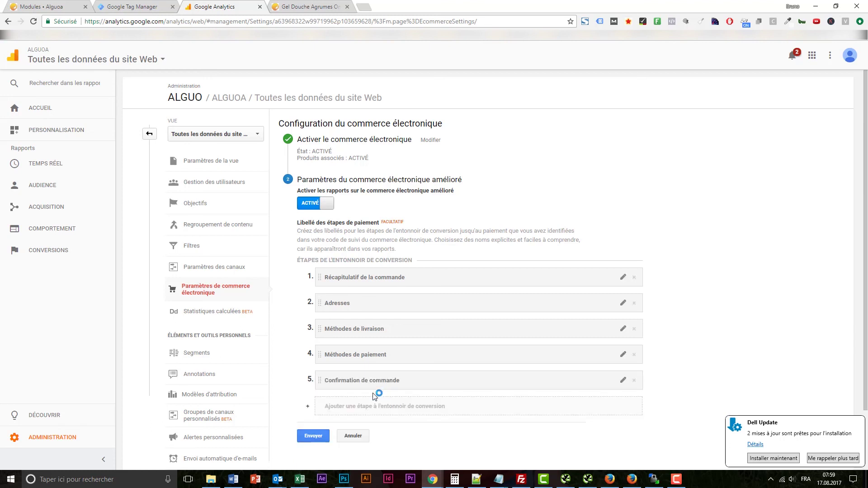
- Submit the enhanced e-commerce settings with the funnel steps and postpone the Dell Update notification
scroll(533, 362, down, 2)
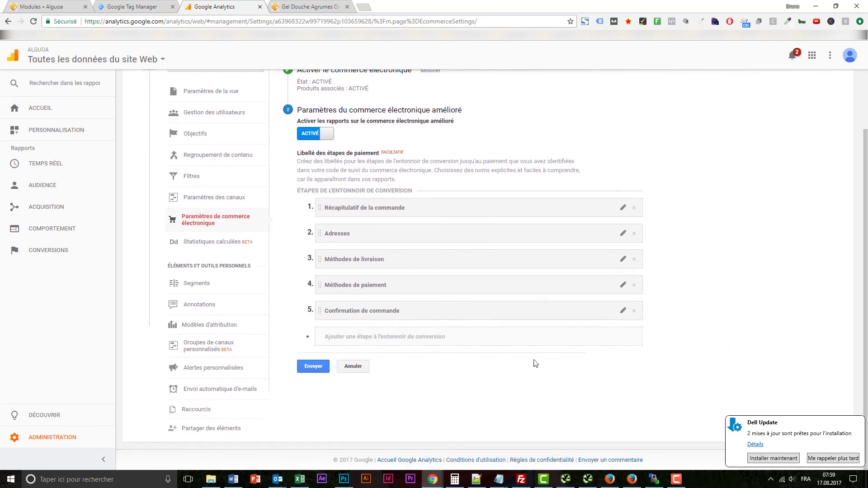
click(318, 367)
click(836, 458)
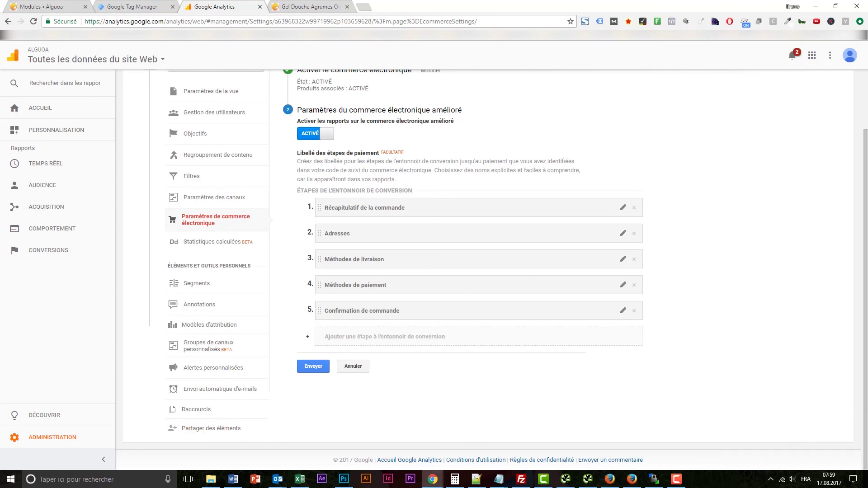